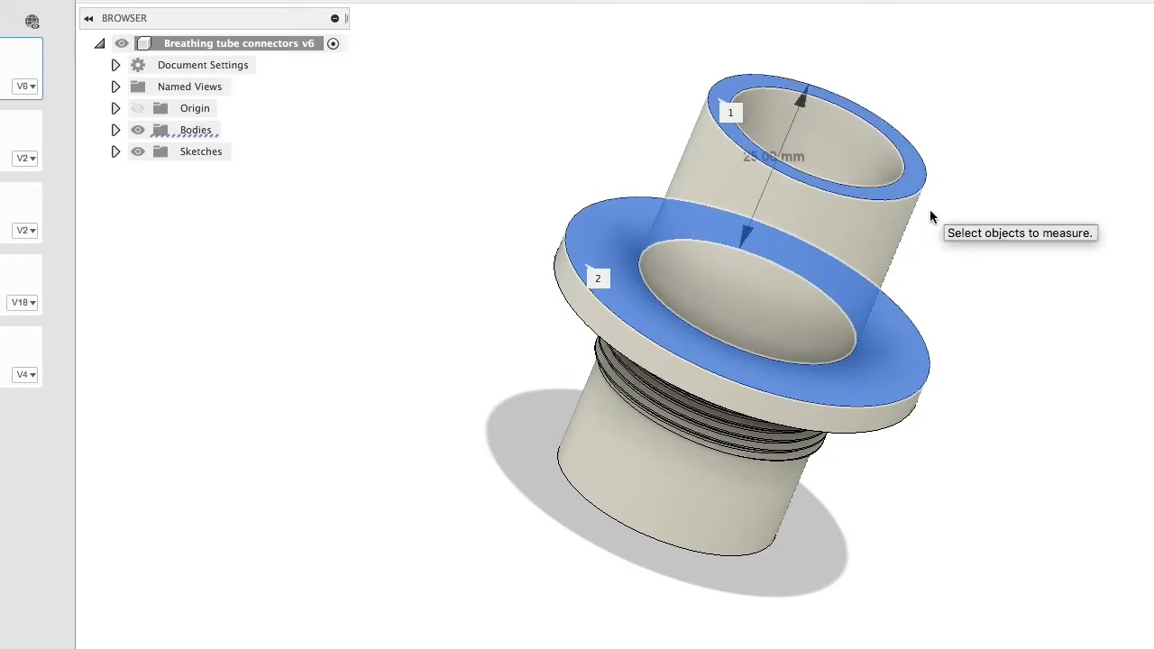
left_click(394, 297)
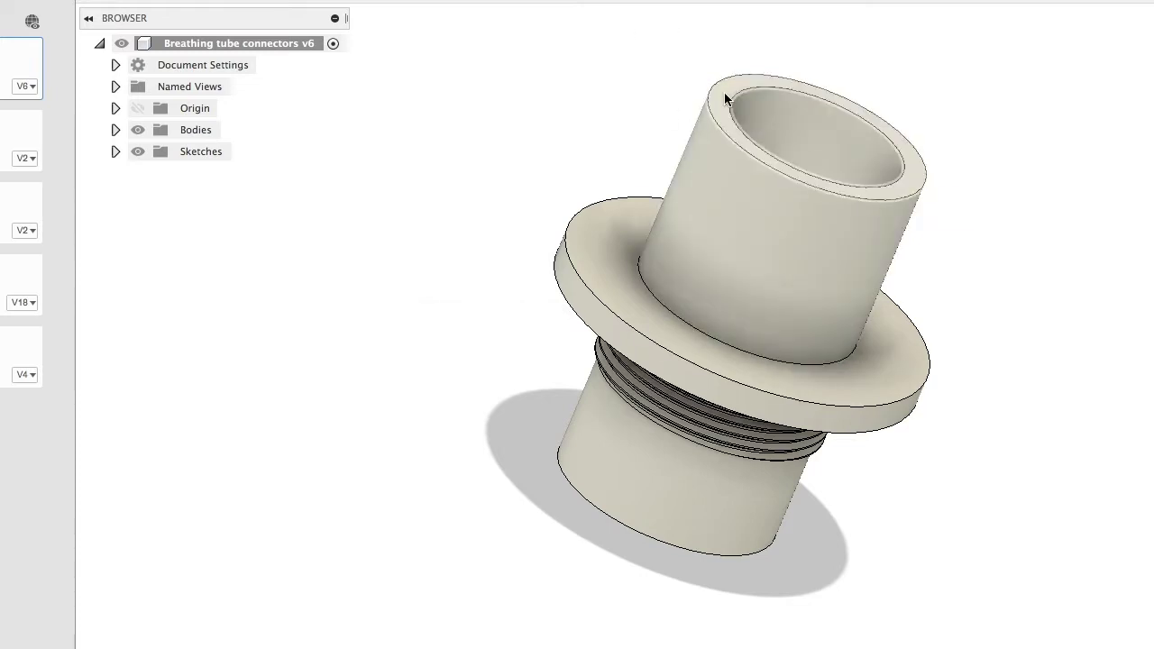
left_click(722, 94)
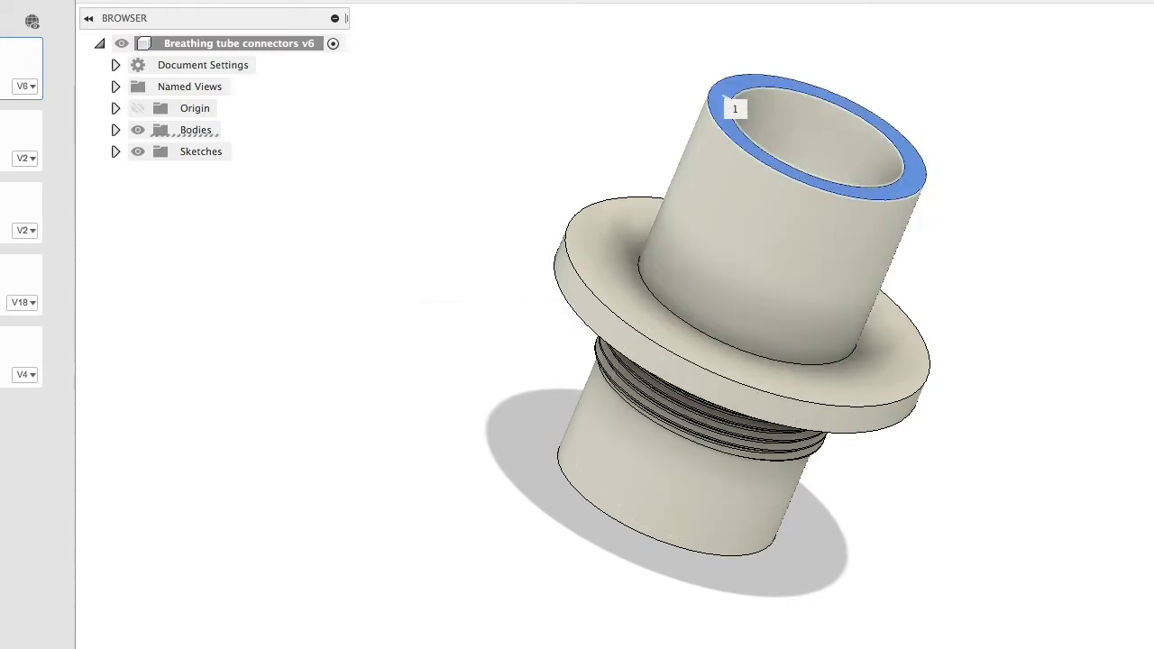
key("Escape")
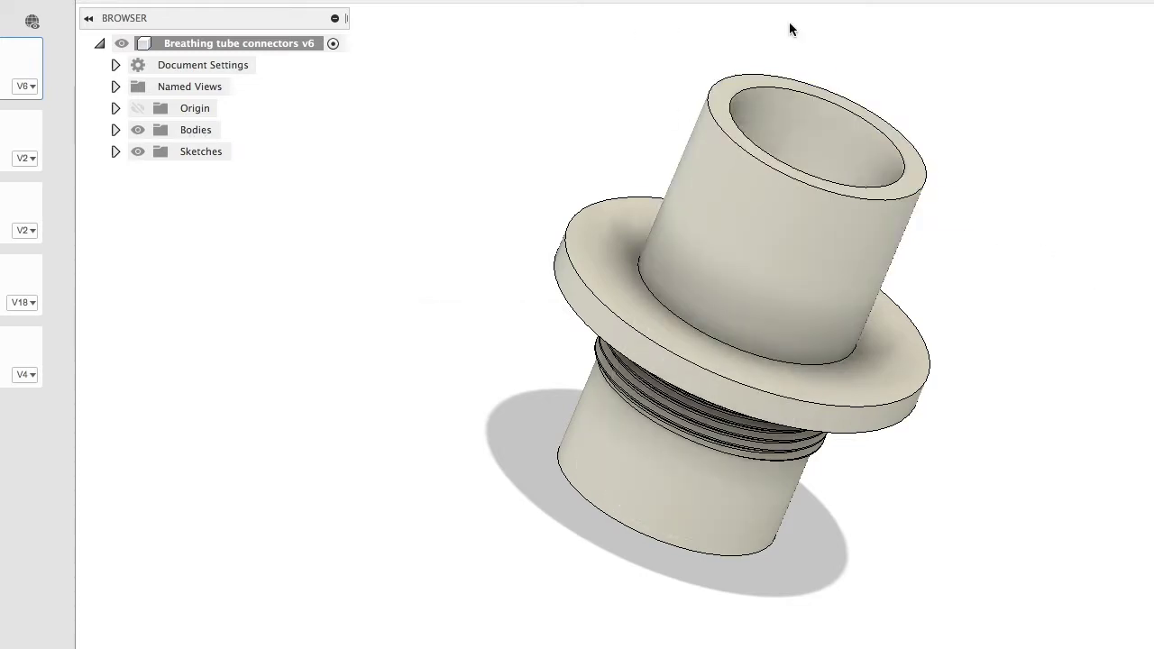
Pull the upper tube's end face outward until the tube is 35 mm long above the flange
left_click(721, 99)
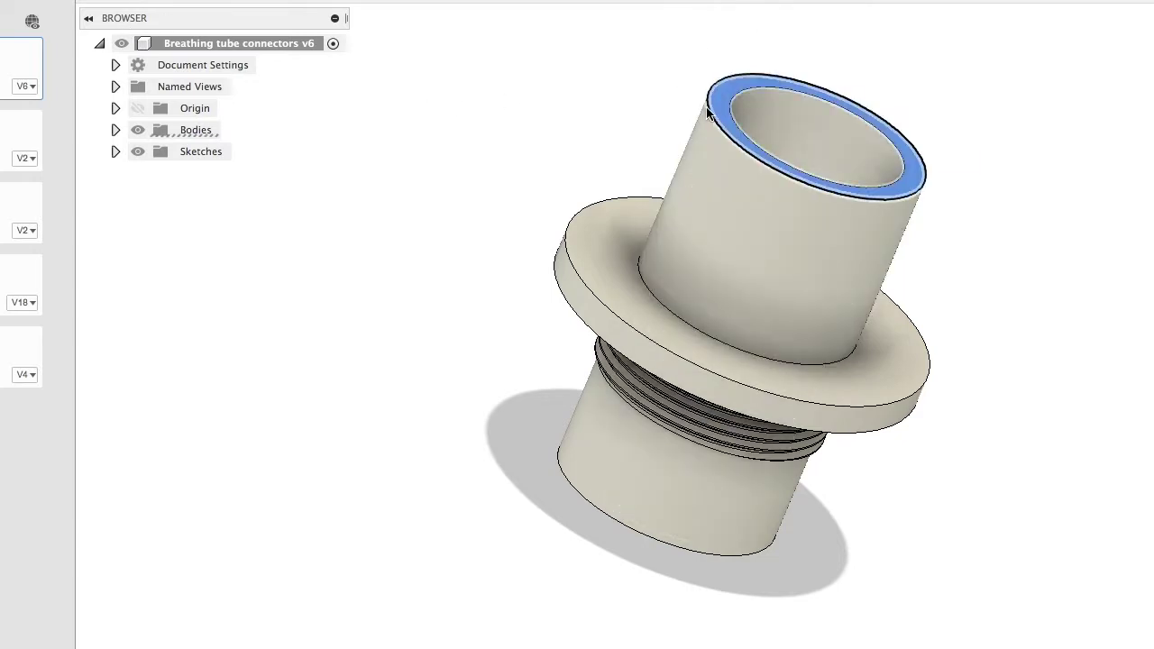
key("e")
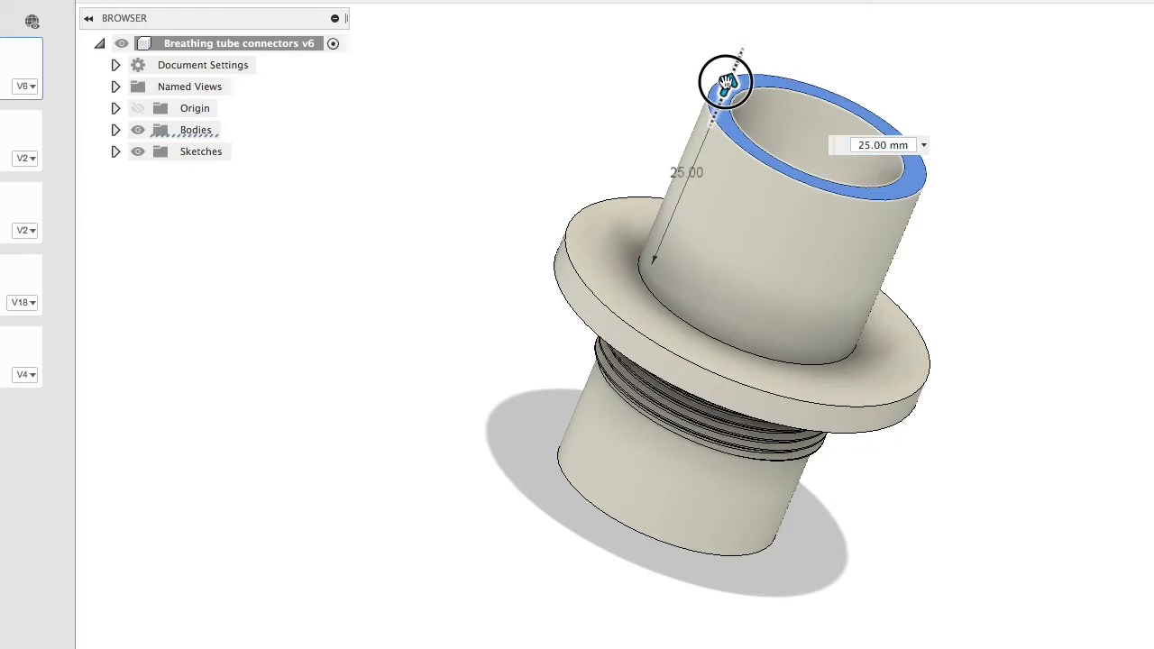
left_click_drag(727, 83, 755, 20)
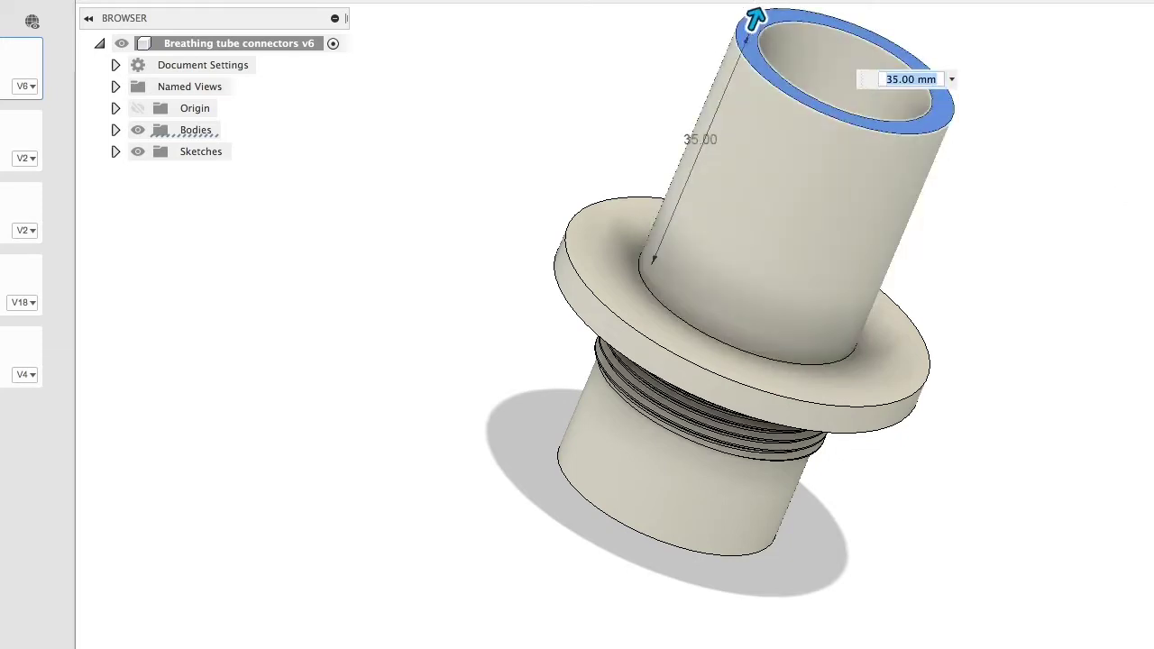
key("Return")
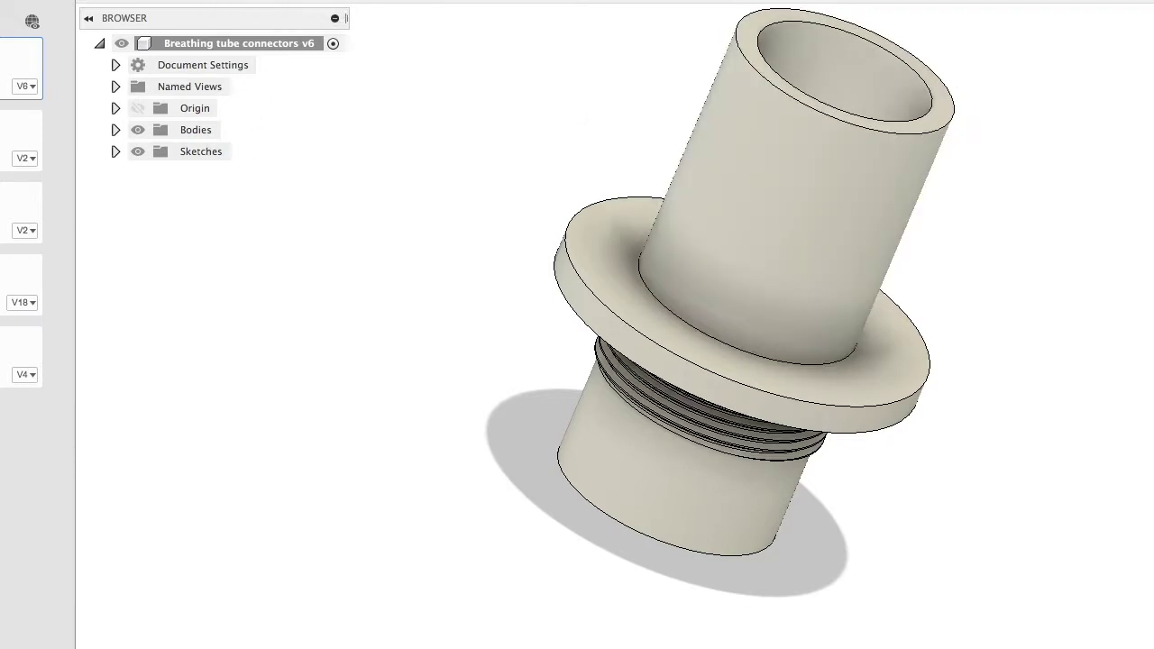
Save a copy of the design as "Breathing tube connectors top" in the Rebreather mk2 folder
left_click(7, 3)
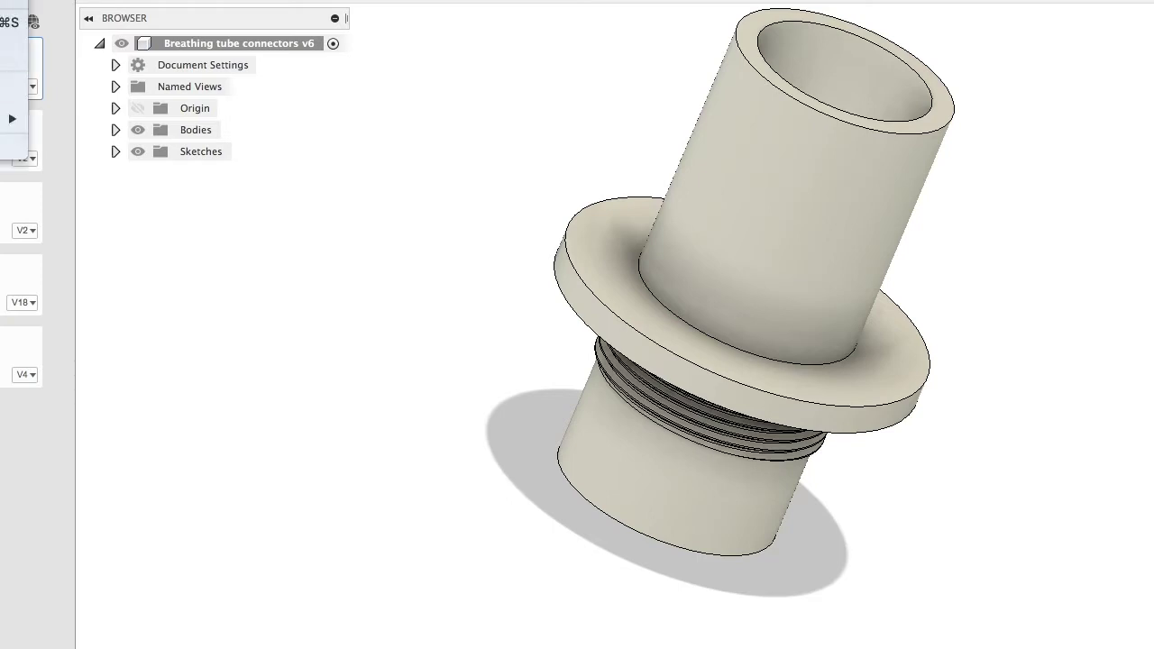
left_click(13, 41)
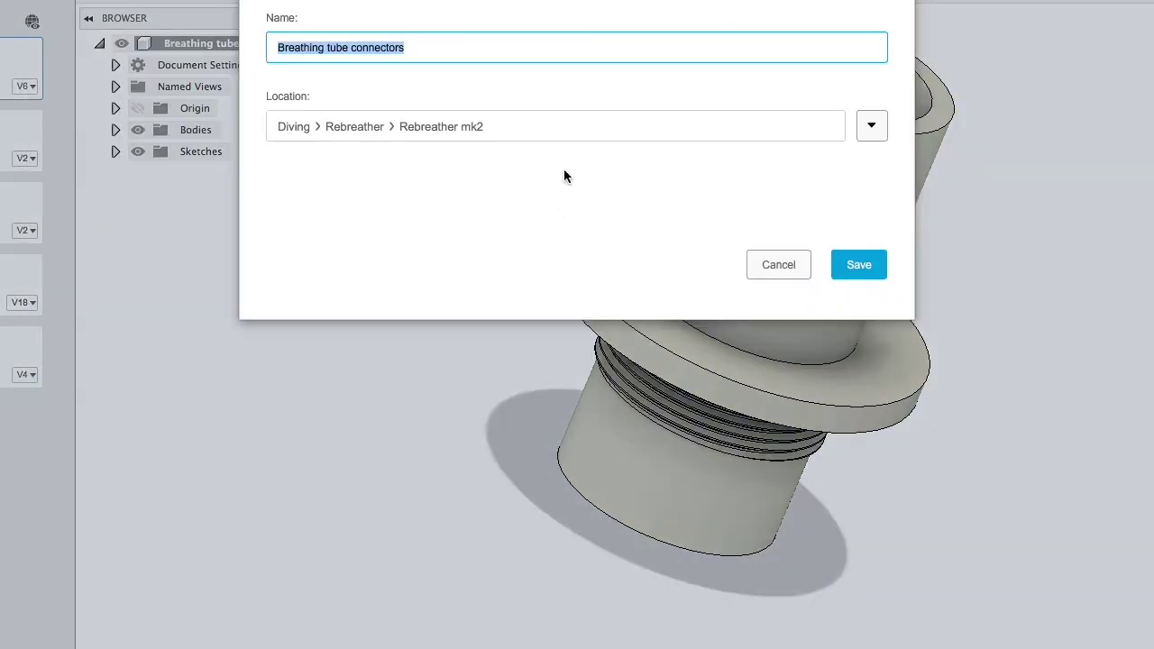
left_click(503, 56)
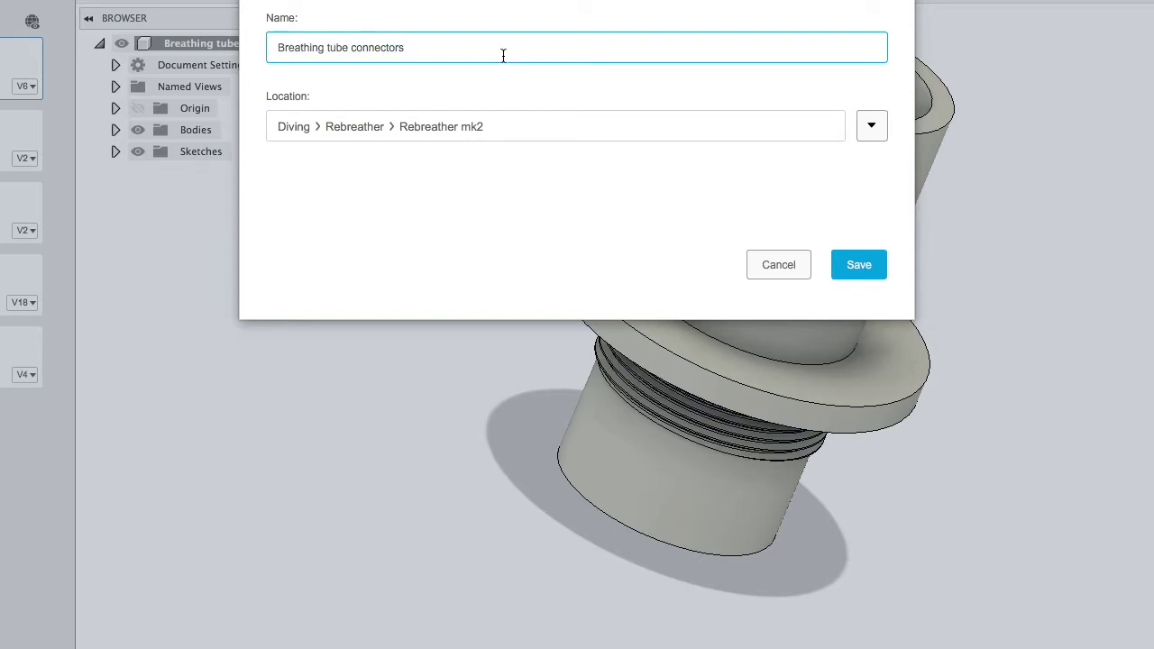
type("top")
key("Return")
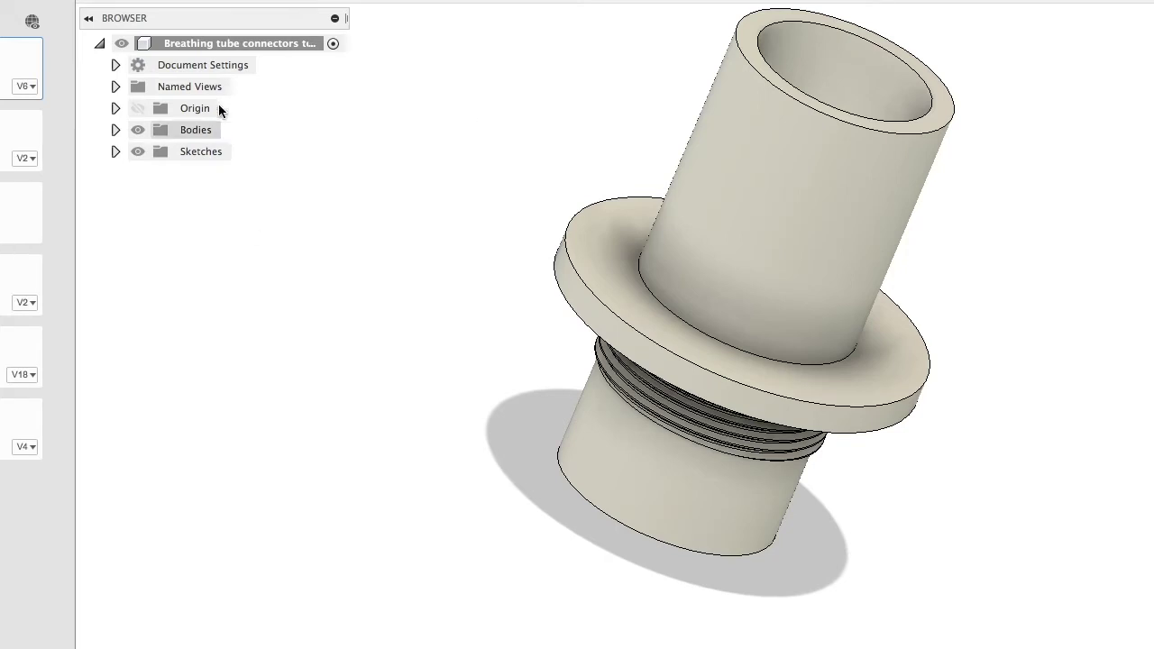
Switch to the Manufacture workspace to show the connector's machining setups
left_click(165, 4)
left_click(156, 170)
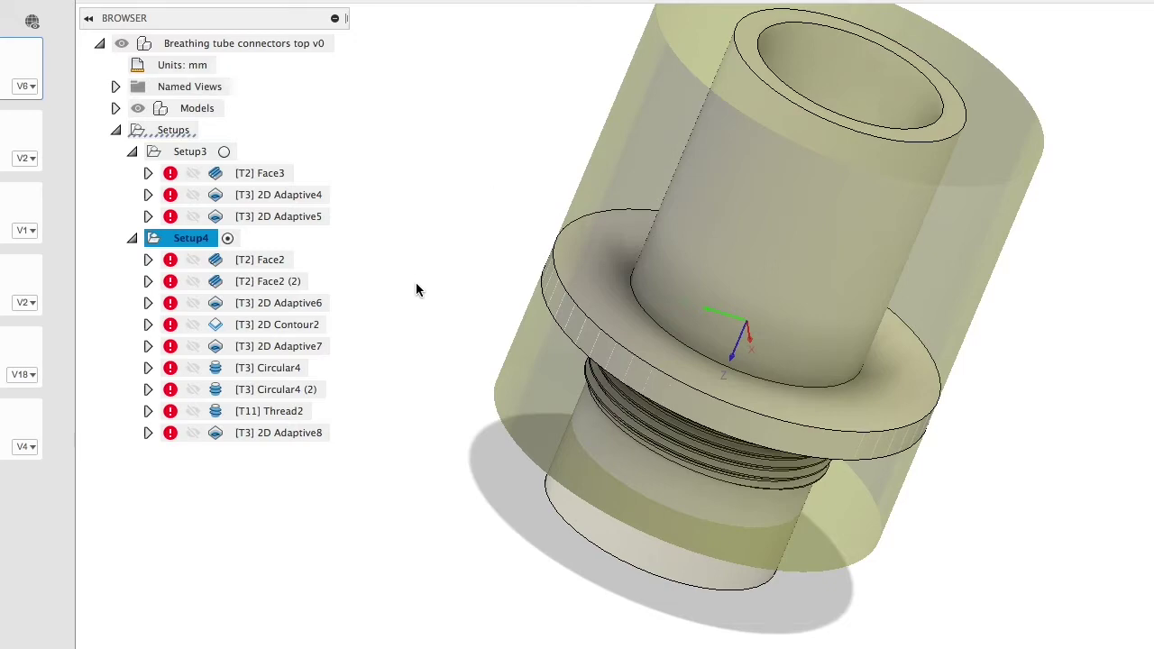
scroll(515, 435, "down", 3)
middle_click_drag(880, 435, 907, 363, "shift")
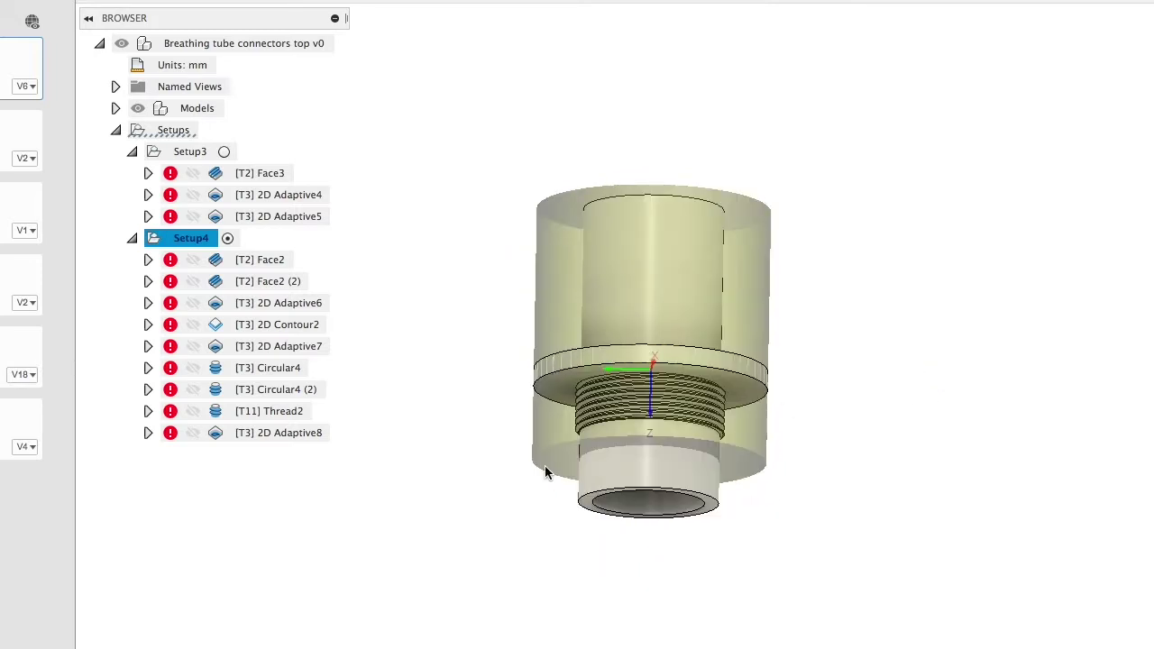
Edit Setup3 and reduce the height of its stock around the connector
left_click(174, 131)
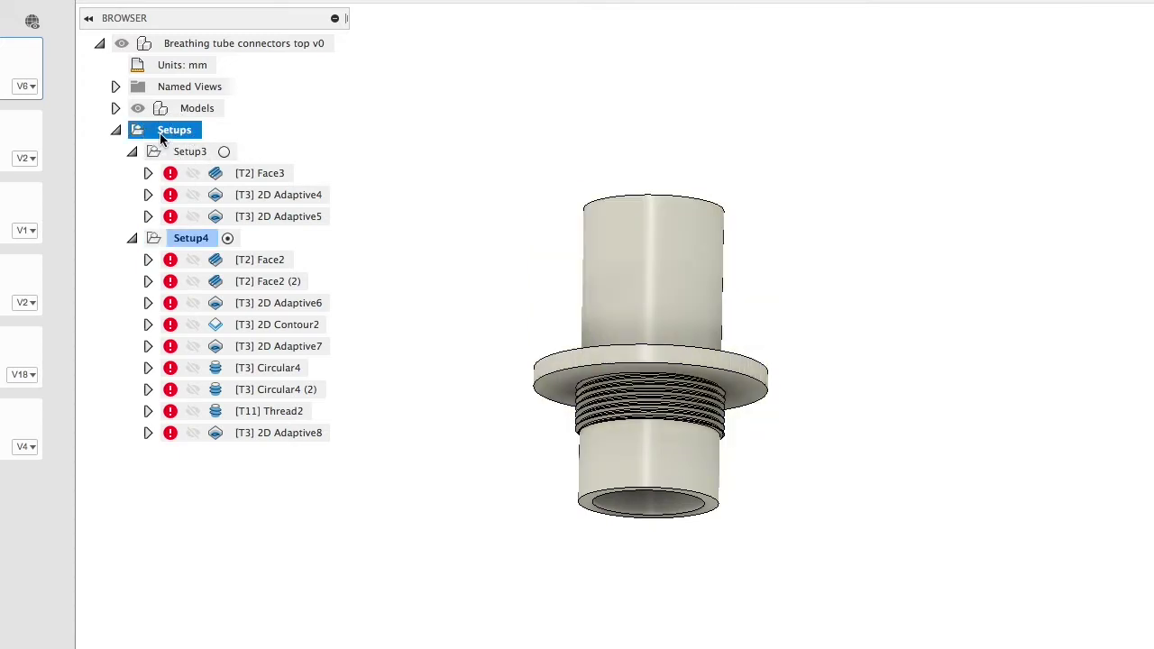
left_click(180, 153)
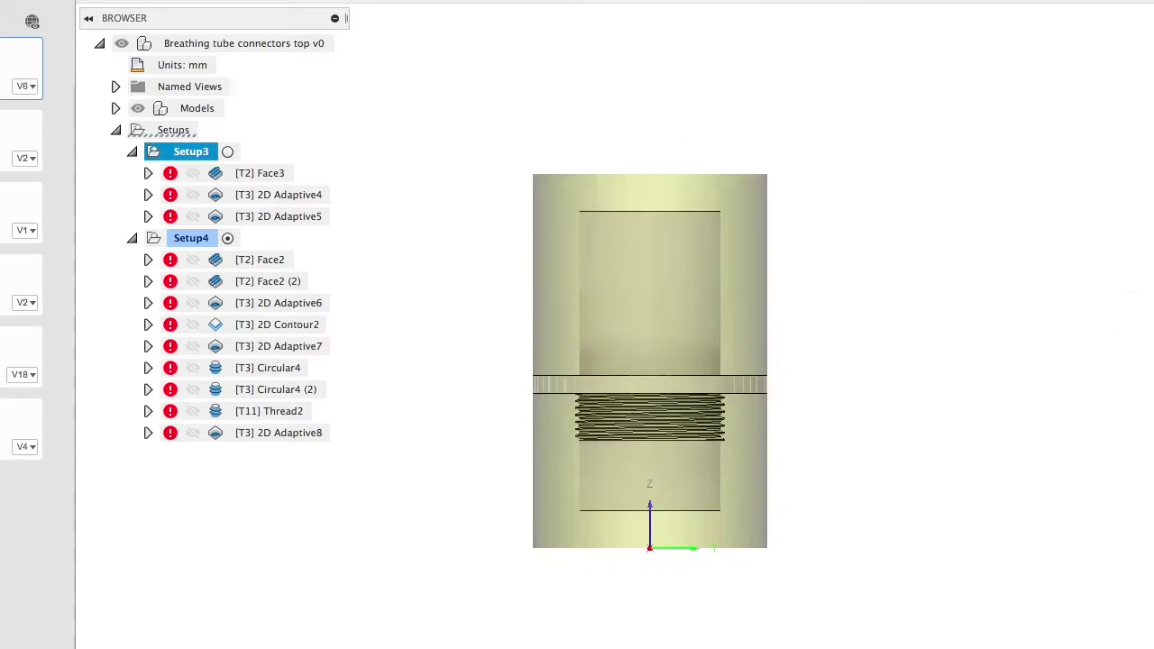
double_click(190, 152)
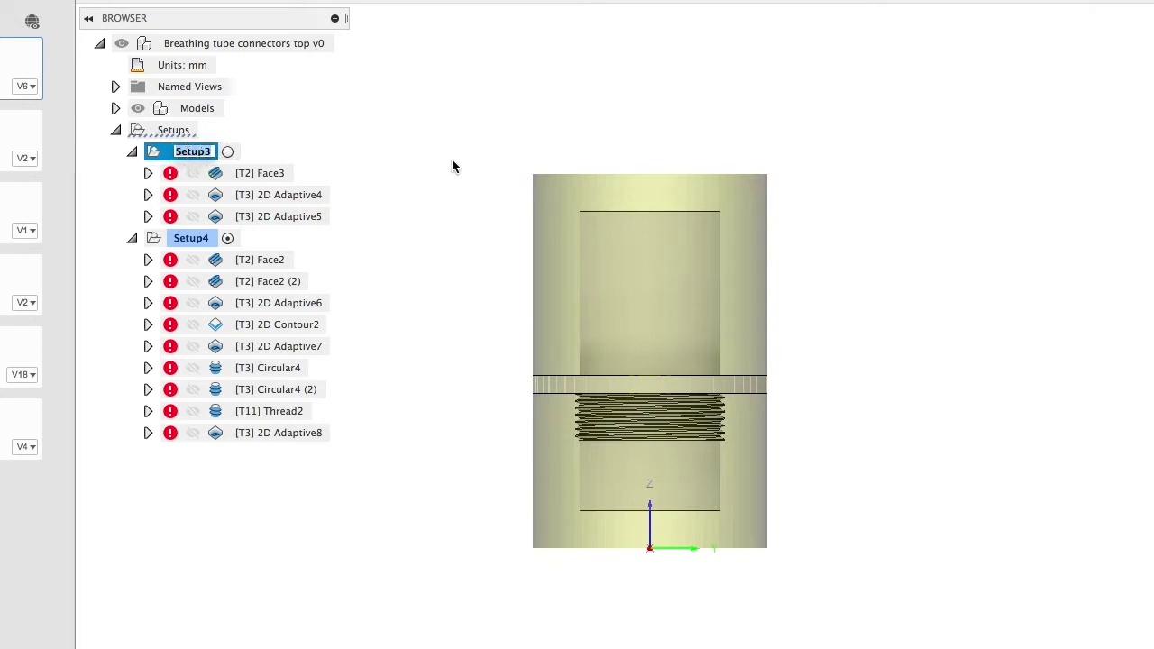
double_click(162, 154)
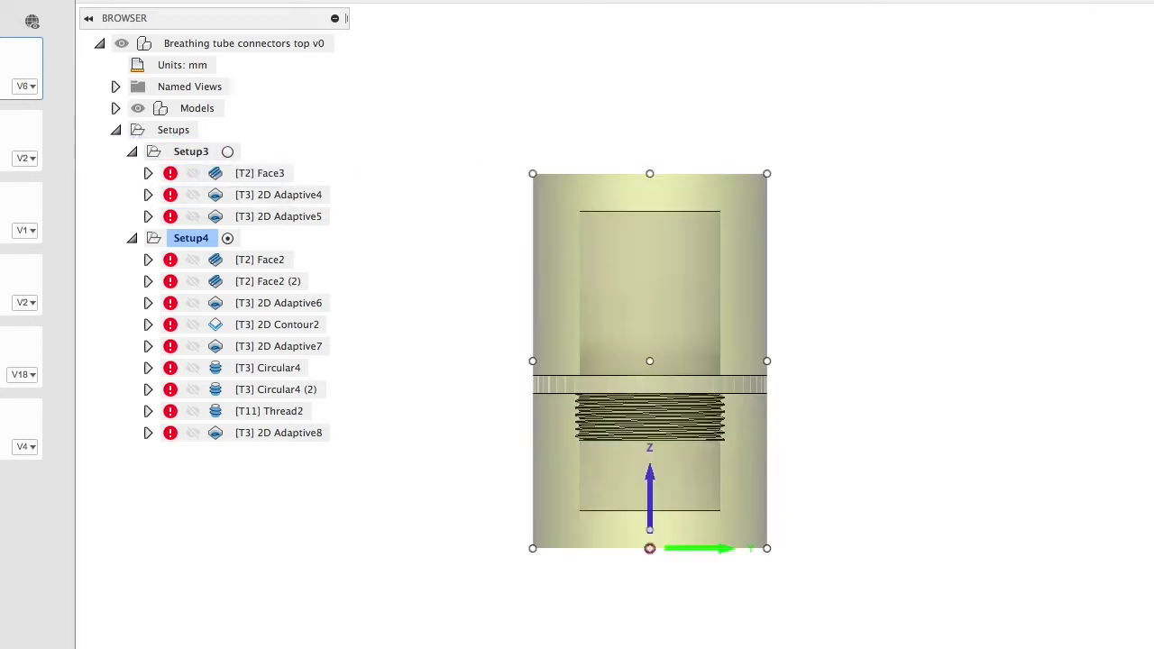
key("Escape")
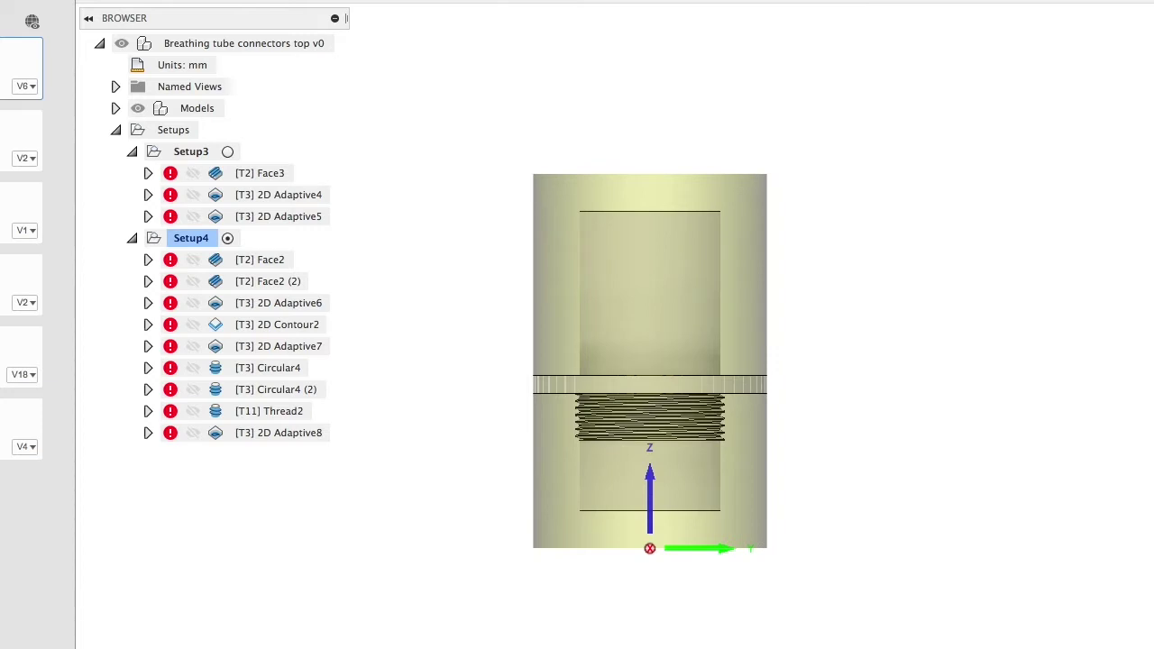
Regenerate the toolpaths of Setup3 and Setup4
left_click(180, 152)
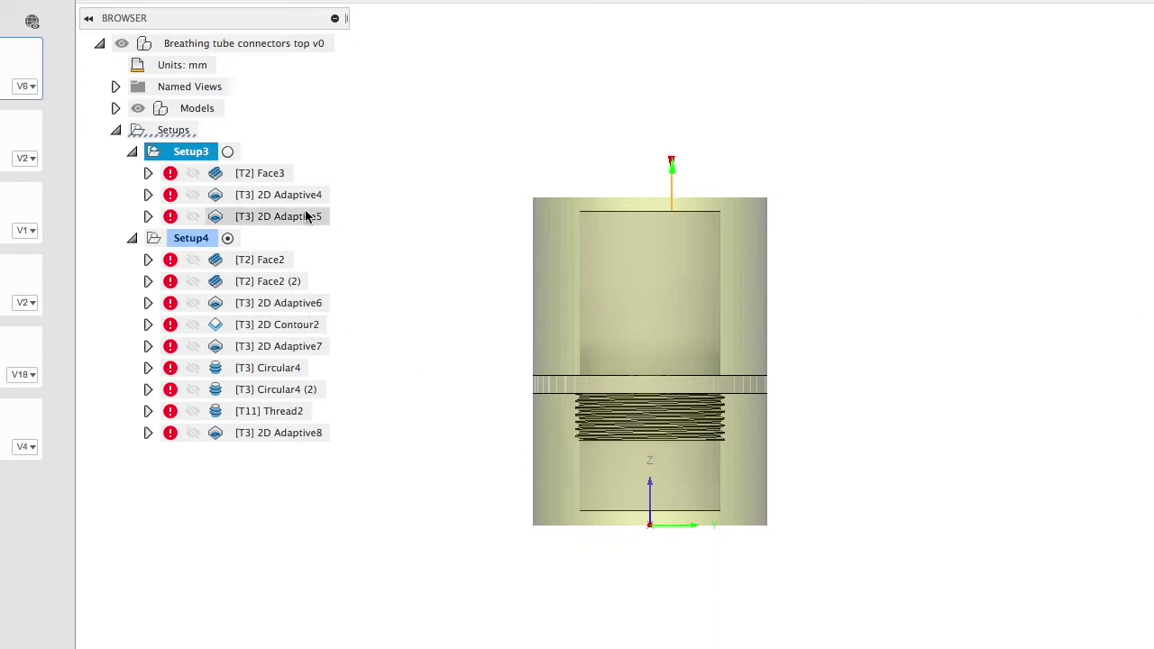
key("super+g")
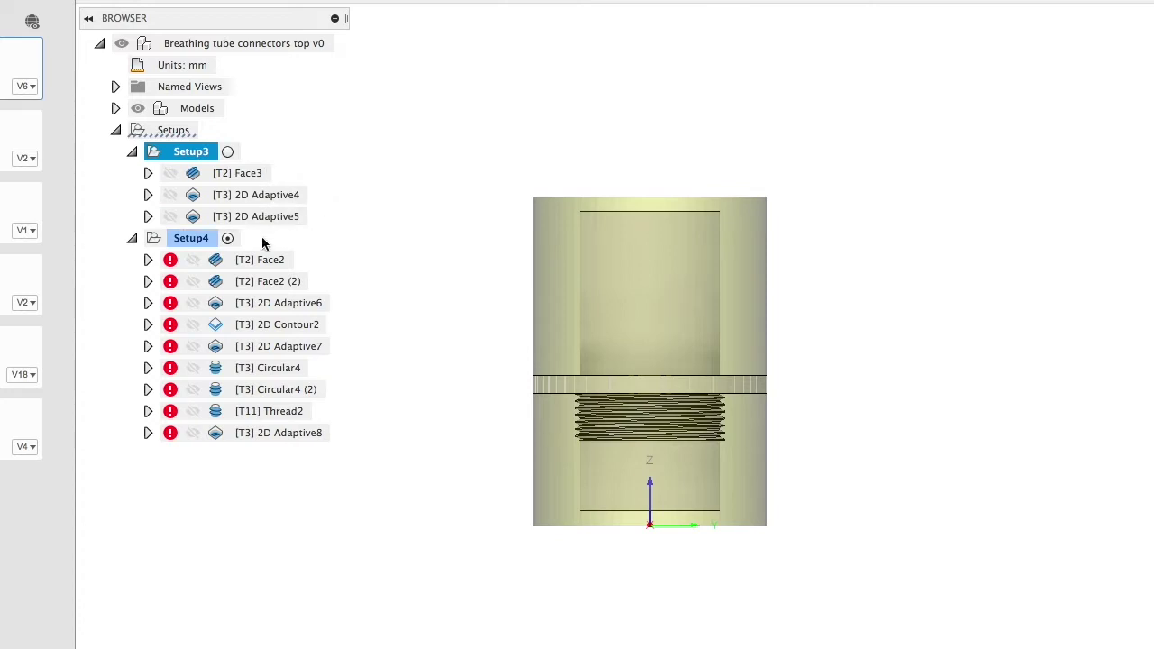
left_click(185, 242)
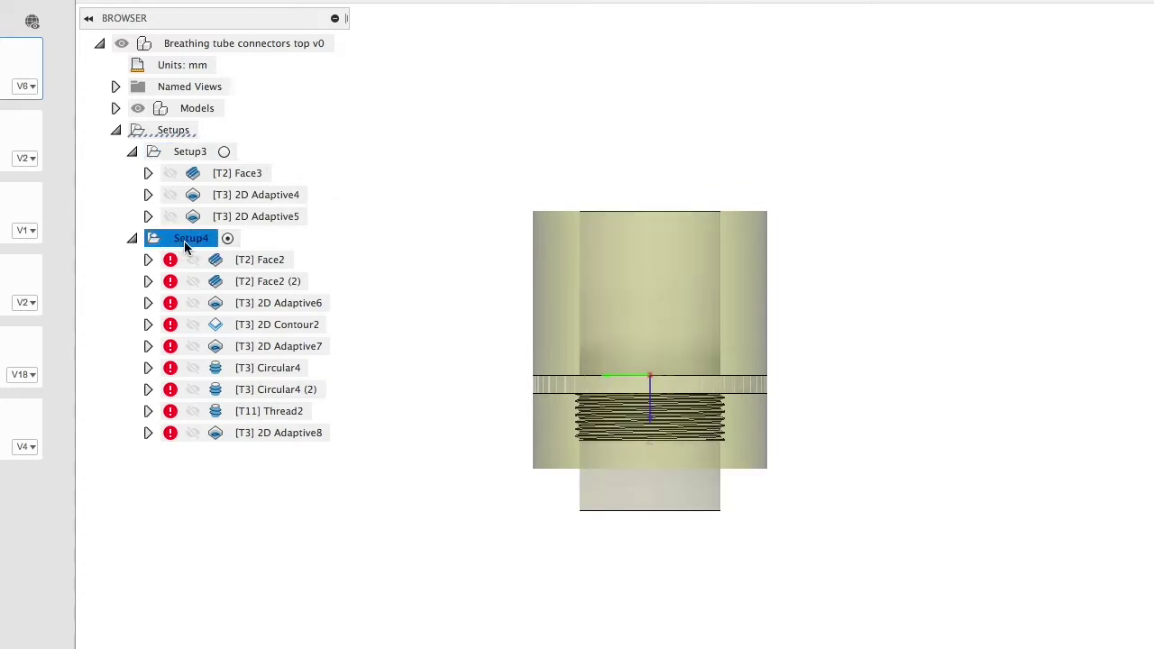
key("ctrl+g")
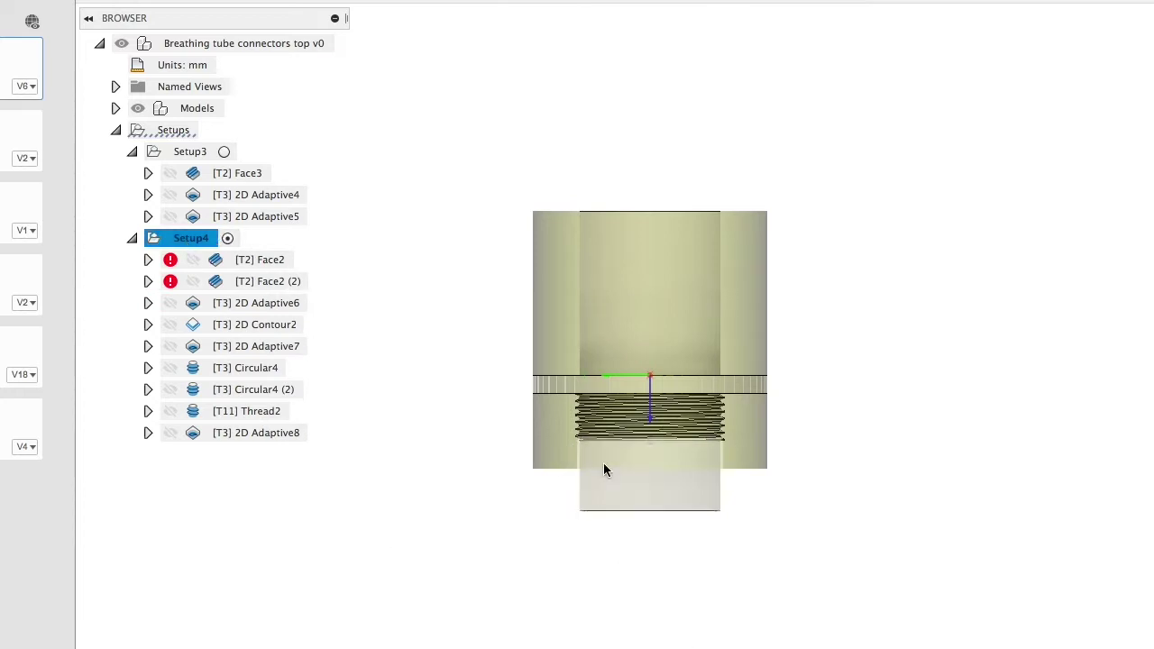
Simulate the machining of Setup3 through its facing and both 2D Adaptive operations
left_click(183, 157)
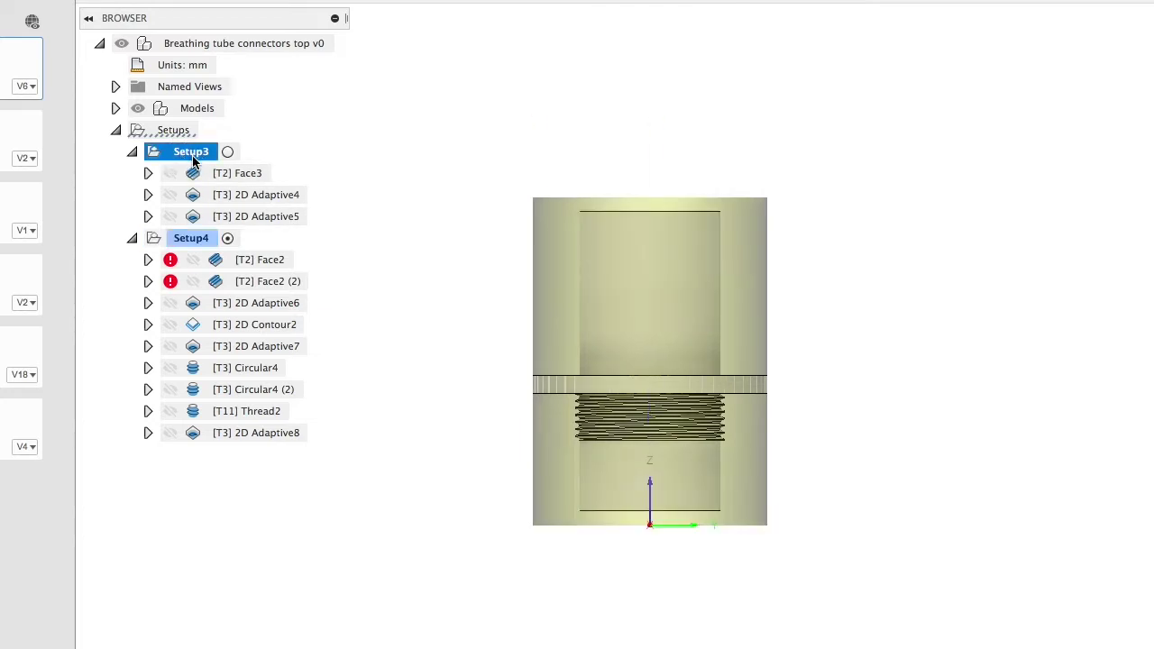
left_click(181, 173)
left_click(180, 157)
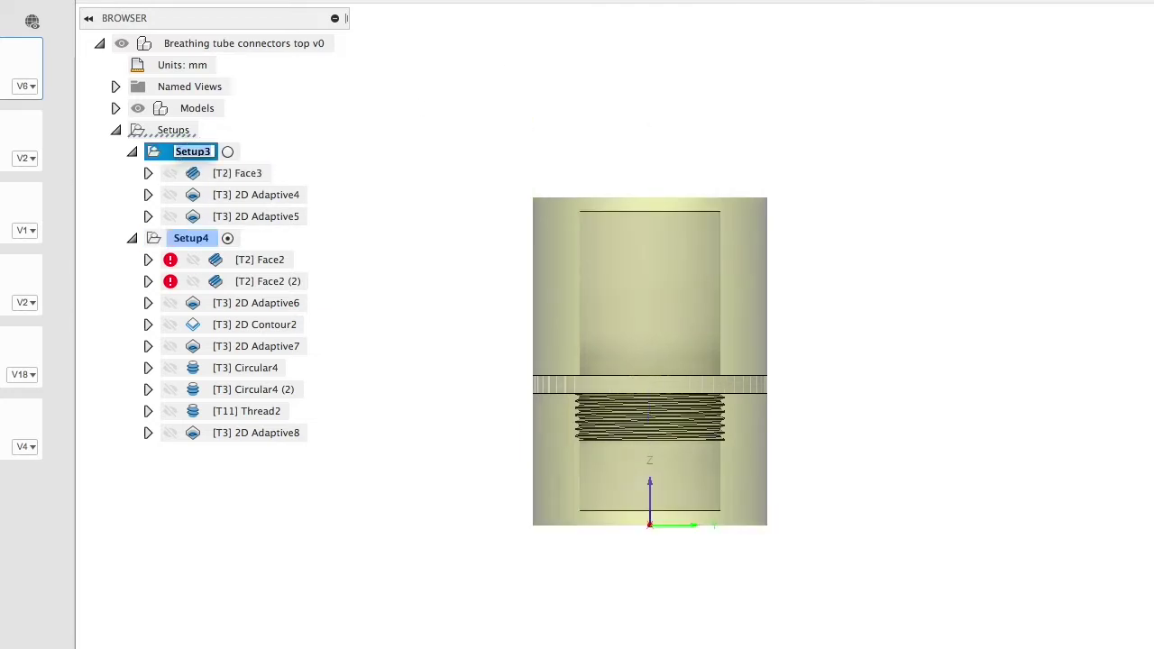
left_click(902, 15)
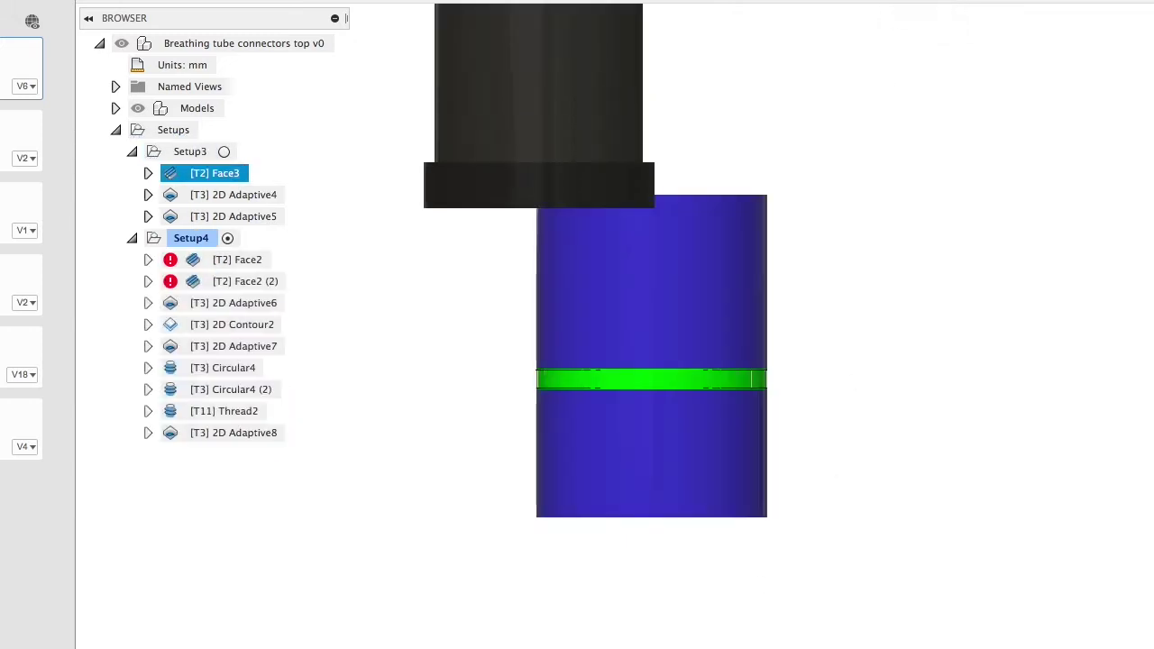
middle_click_drag(719, 536, 752, 546, "shift")
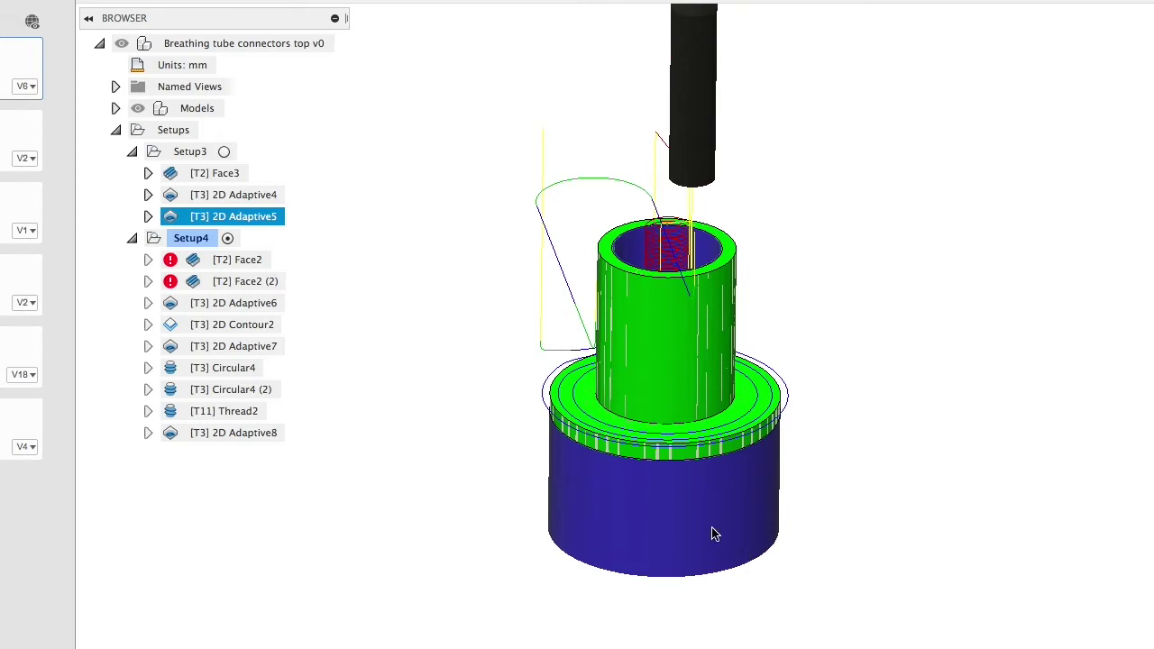
key("Escape")
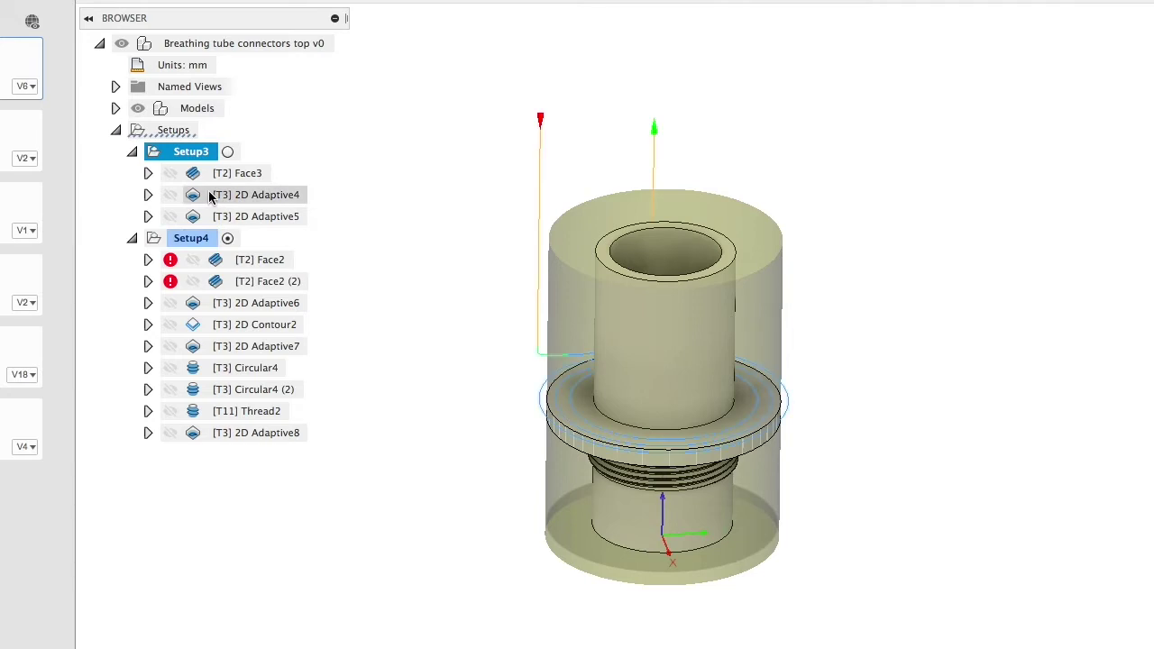
Update the cutting tool of Setup3's 2D Adaptive4 operation from the tool library and recalculate its toolpath
left_click(209, 194)
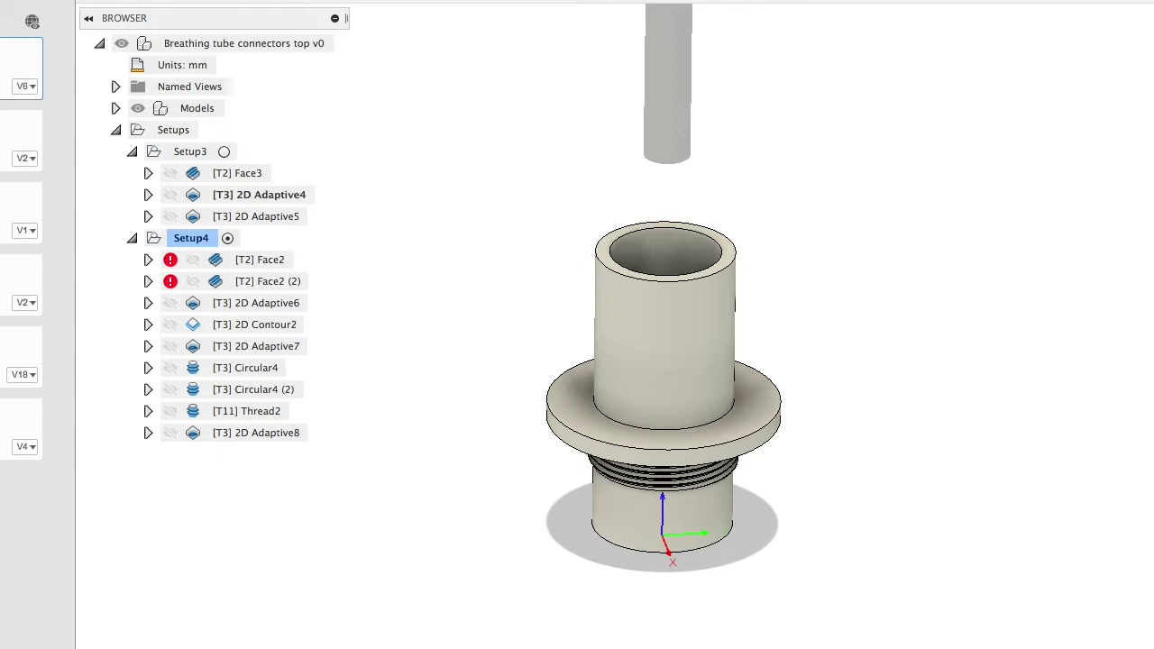
key("t")
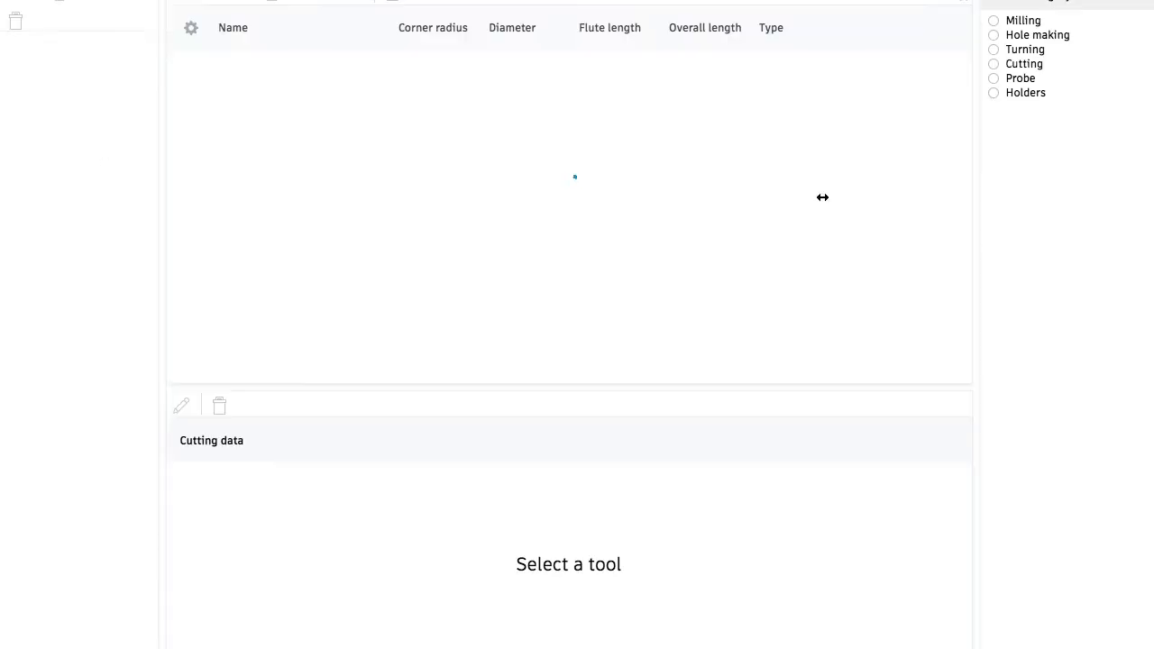
left_click(222, 114)
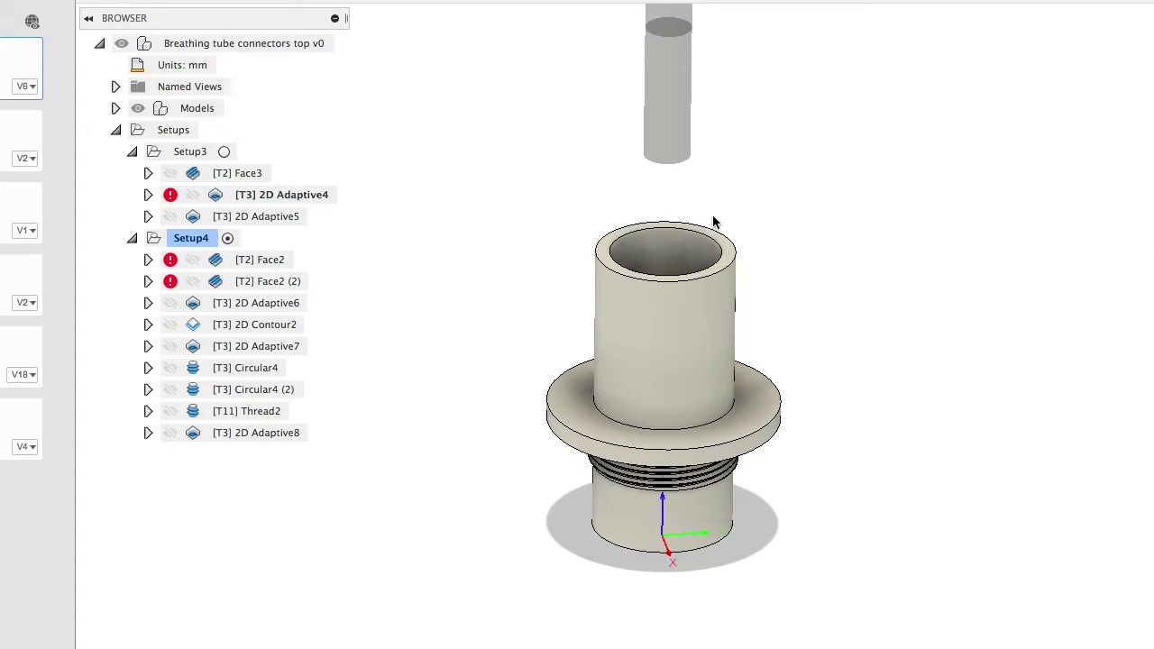
scroll(644, 155, "up", 2)
scroll(649, 155, "down", 3)
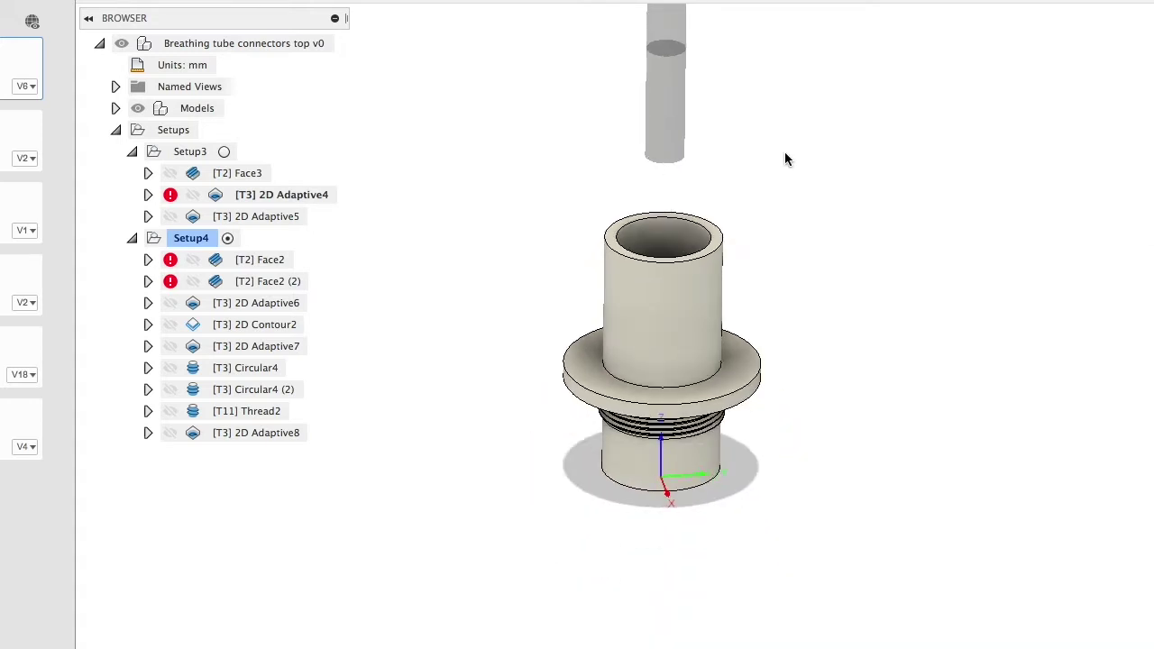
middle_click_drag(785, 160, 734, 391)
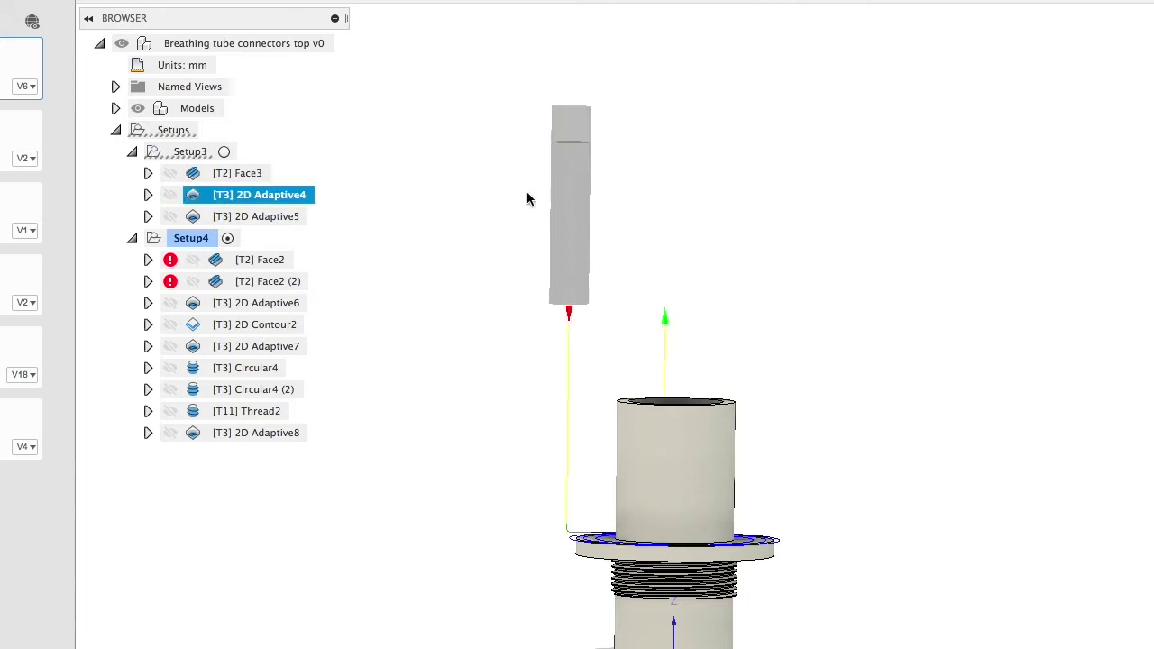
Select the 2D Adaptive4 operation and examine its toolpath around the flange
left_click(216, 203)
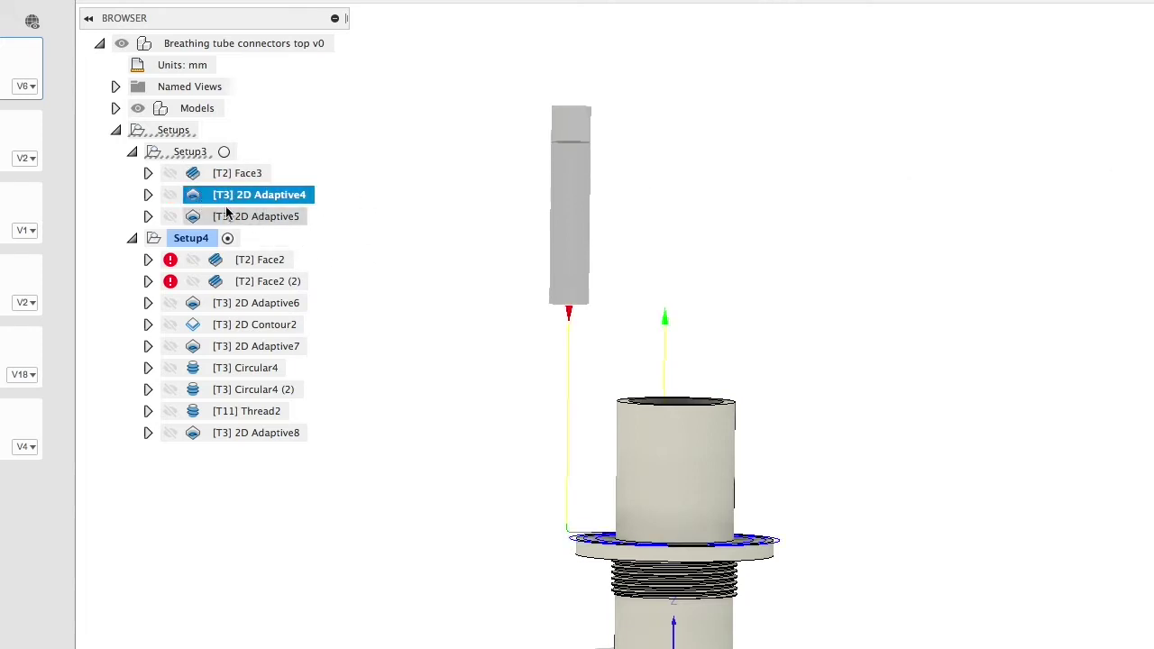
double_click(203, 198)
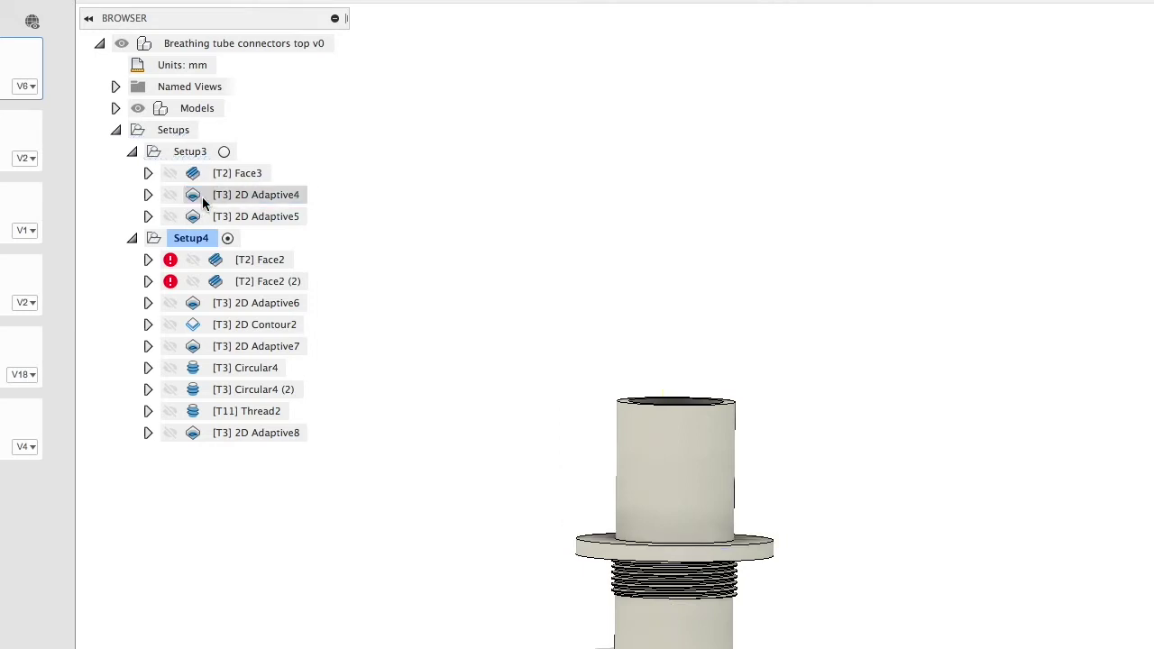
left_click(202, 198)
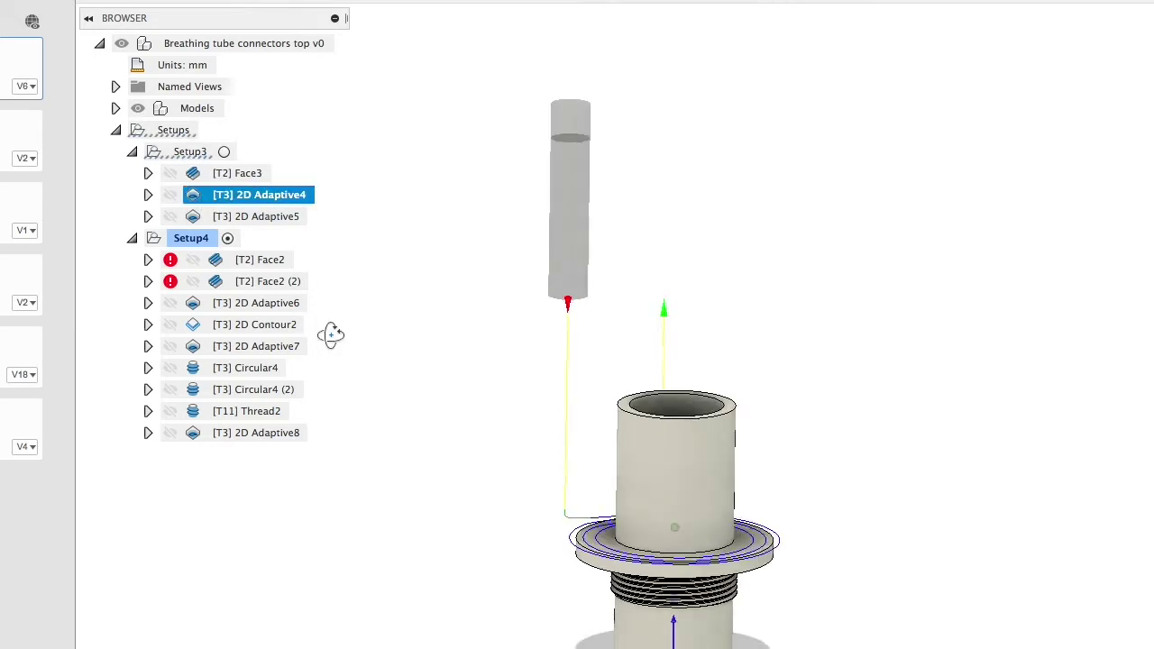
Edit Setup3's 2D Adaptive4 operation to clear the area around the tube in two depth passes and recalculate its toolpath
mouse_move(336, 348)
middle_mouse_down("shift")
mouse_move(351, 374)
mouse_move(330, 325)
mouse_move(328, 338)
middle_mouse_up("shift")
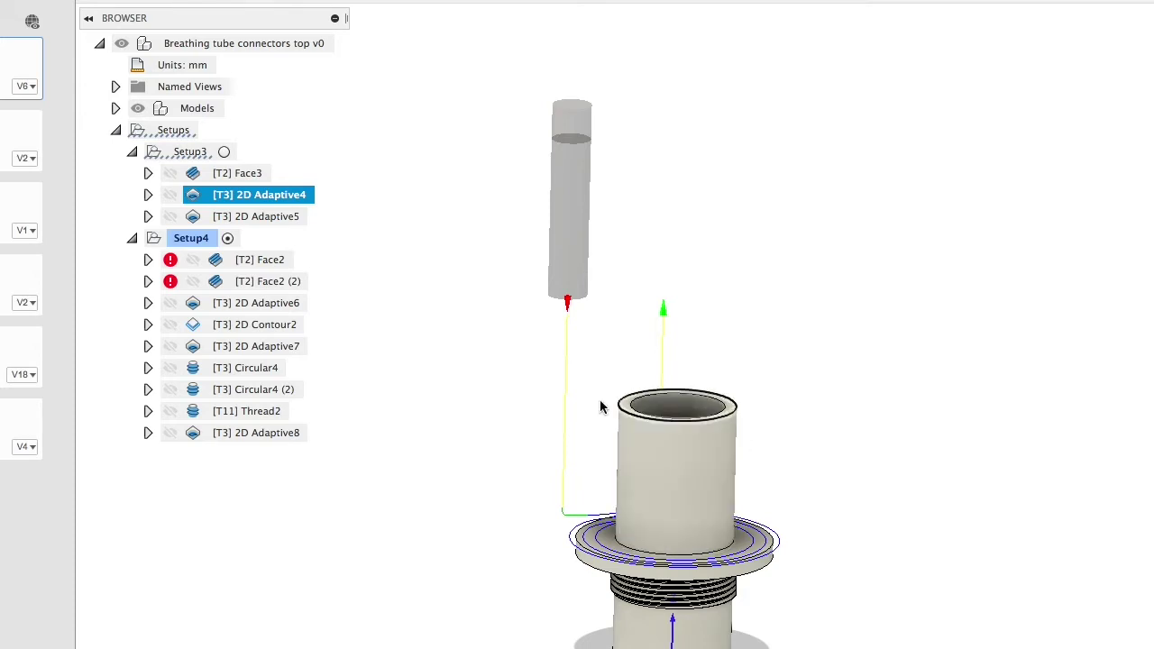
left_click(186, 195)
double_click(187, 198)
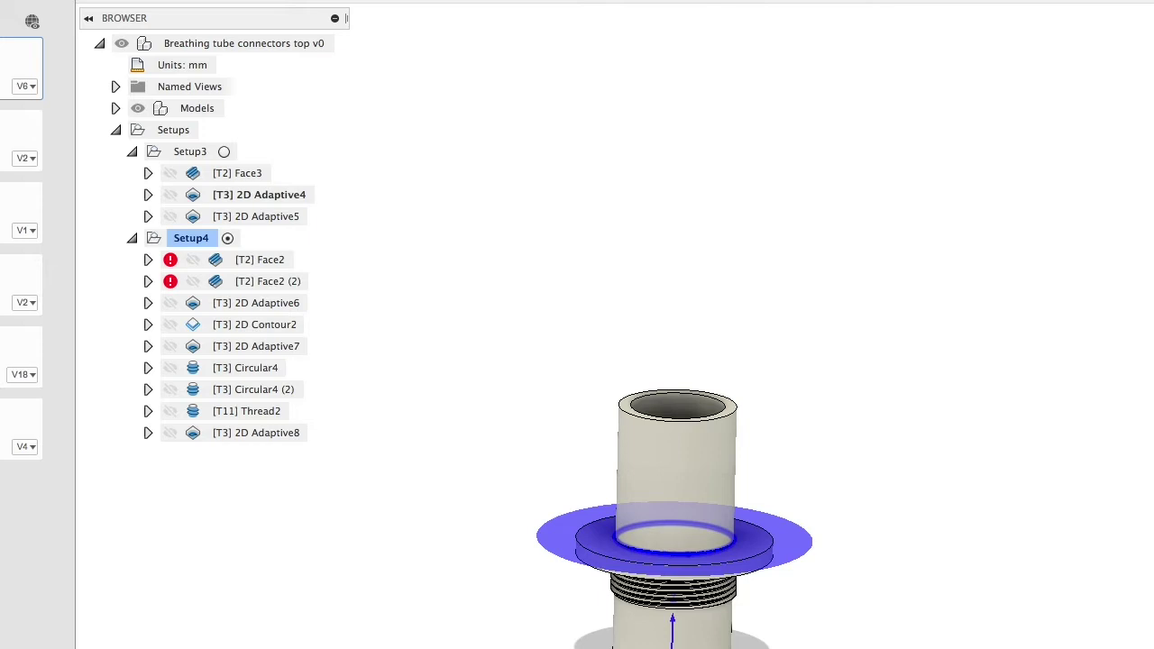
key("Return")
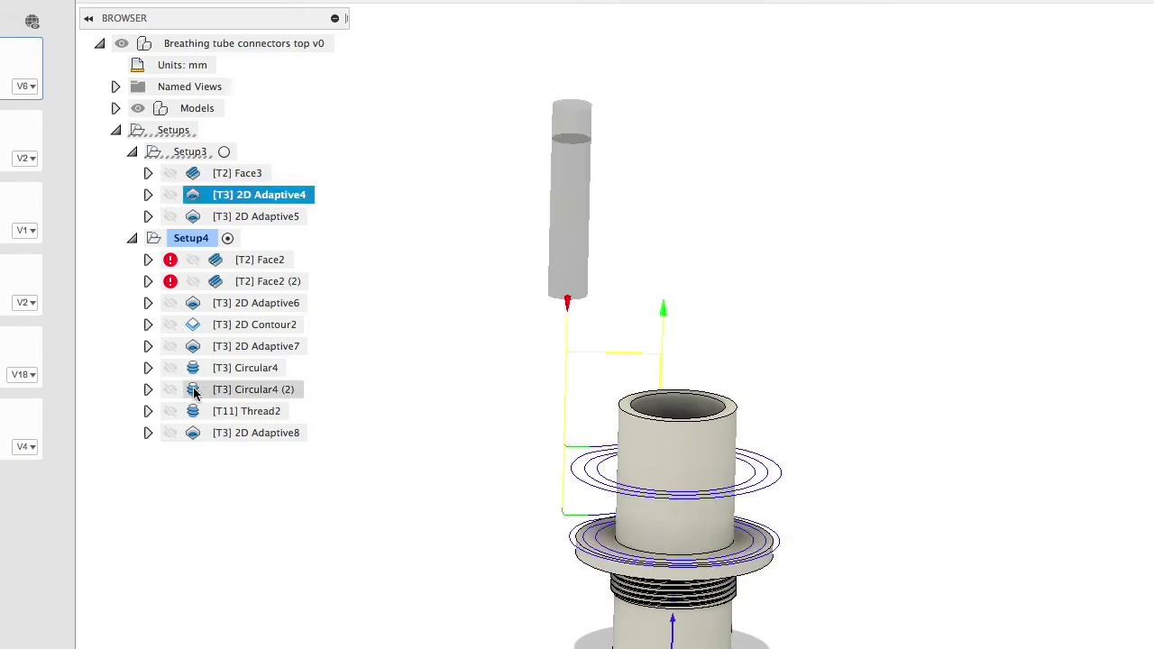
Edit Setup3's 2D Adaptive5 operation to machine the tube's bore in multiple depth passes and recalculate its toolpath
left_click(210, 216)
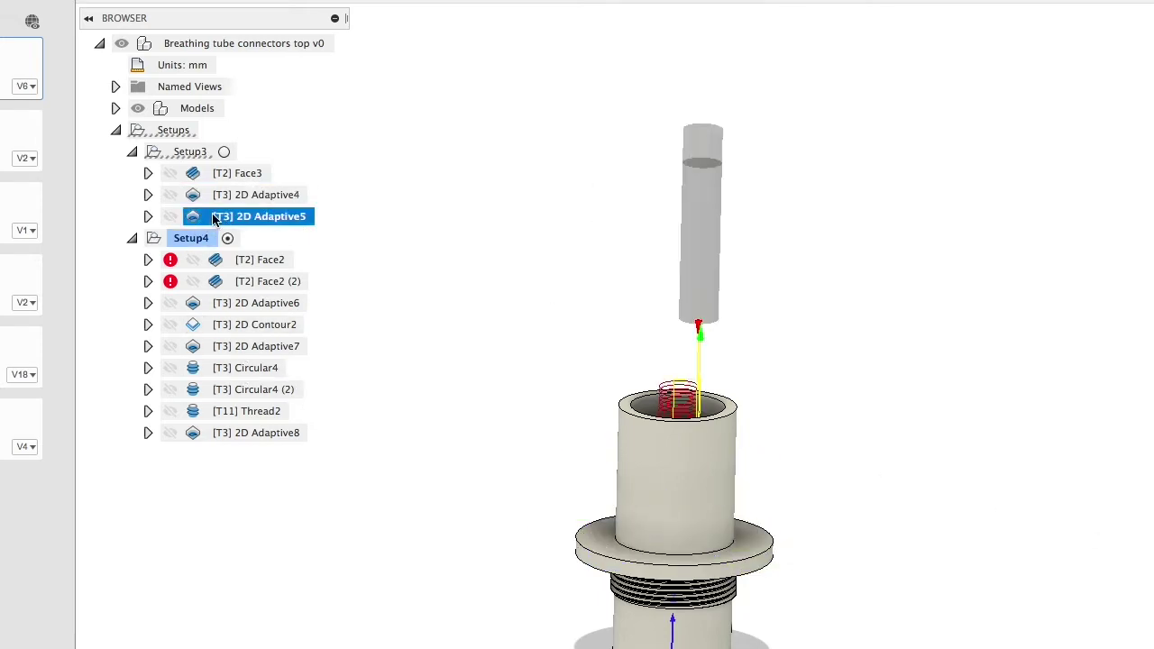
double_click(210, 216)
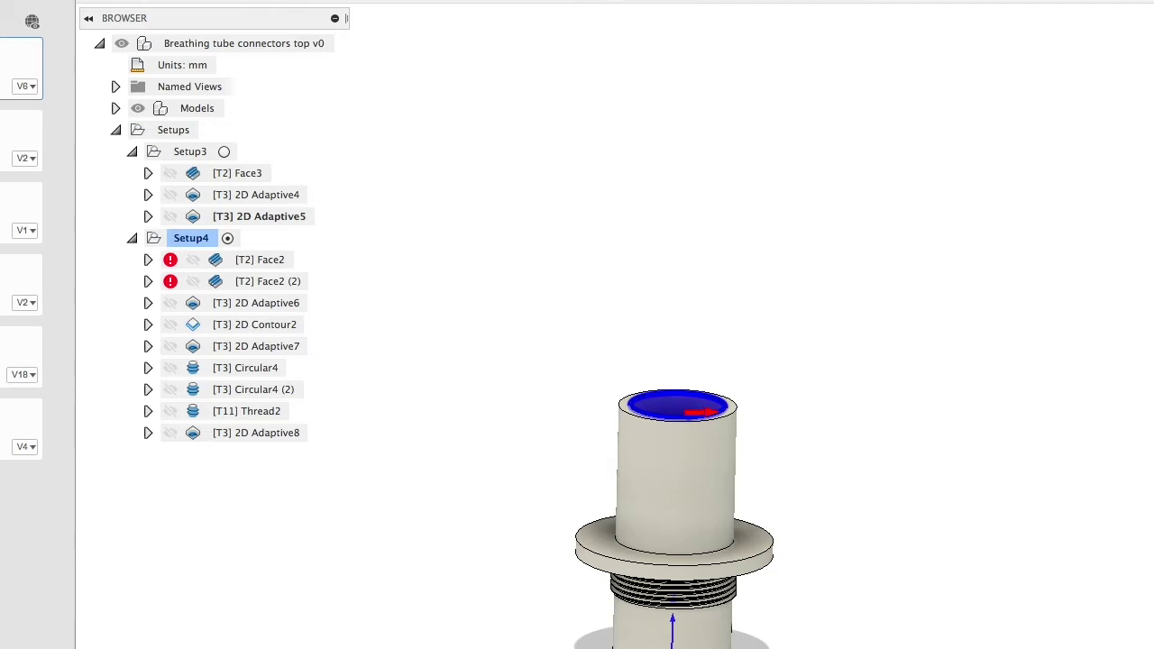
left_click(995, 613)
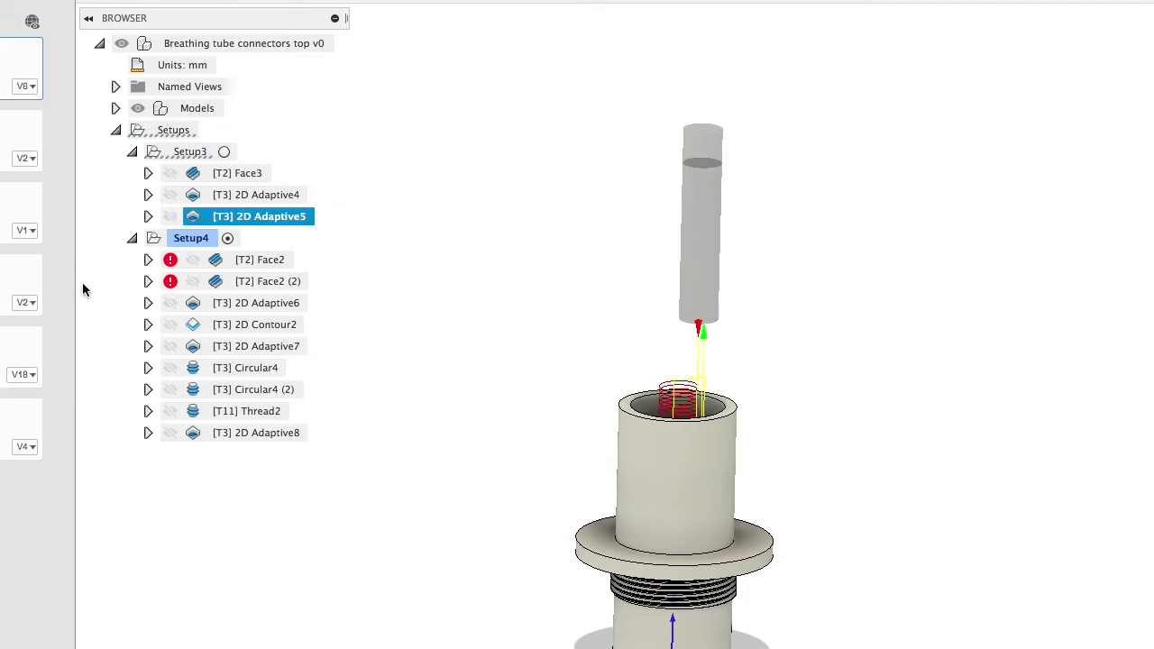
Compare the stock and coordinate origins of Setup4 and Setup3 in their setup definitions
left_click(167, 240)
middle_click_drag(490, 409, 472, 369, "shift")
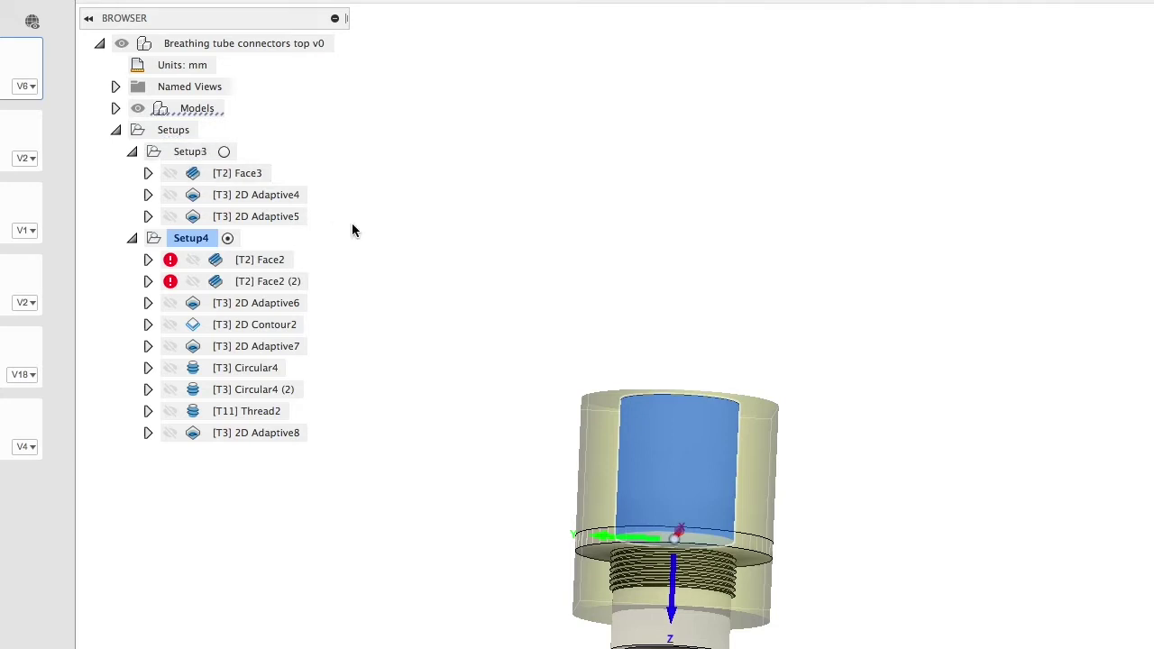
key("Escape")
double_click(178, 151)
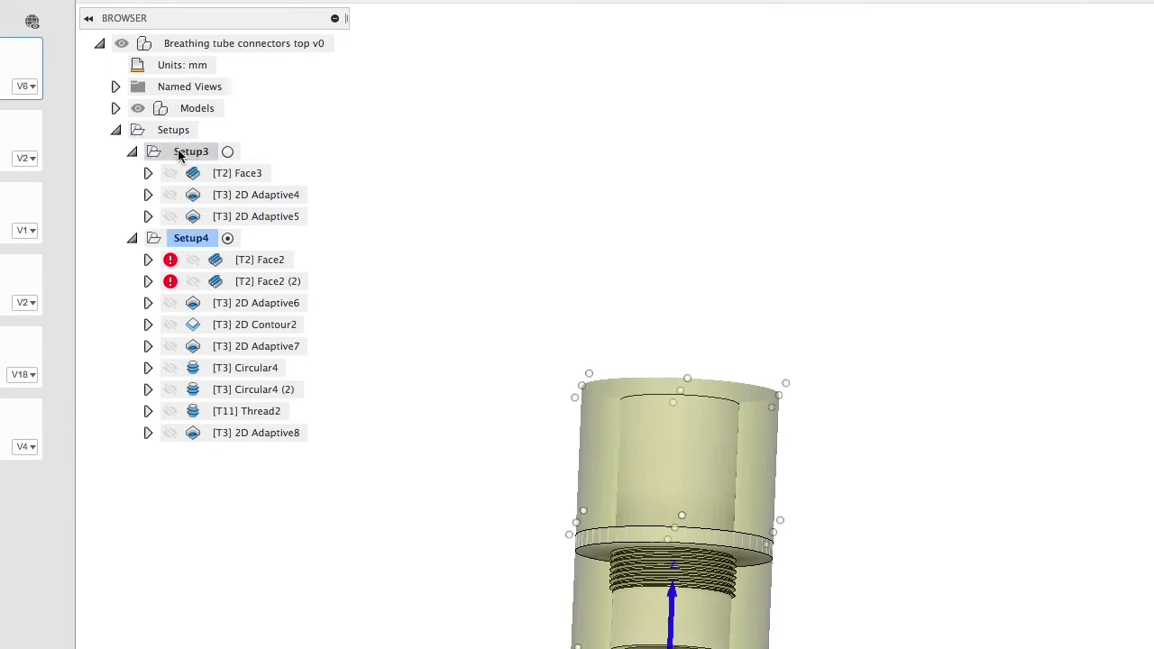
middle_click_drag(427, 332, 441, 354, "shift")
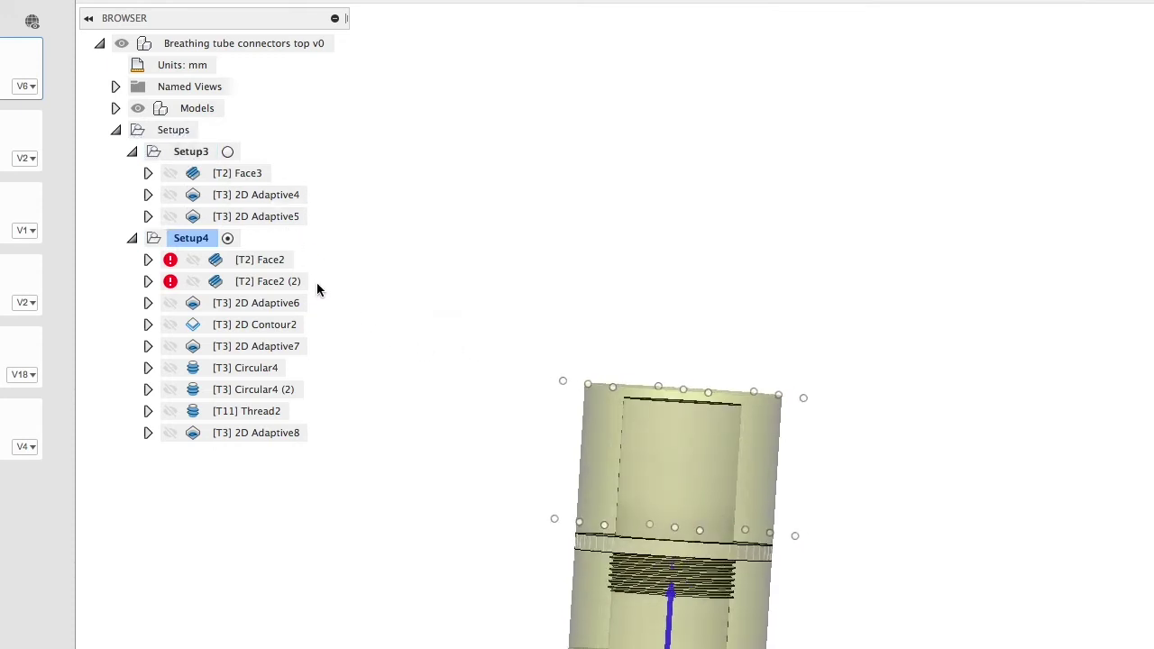
left_click(190, 151)
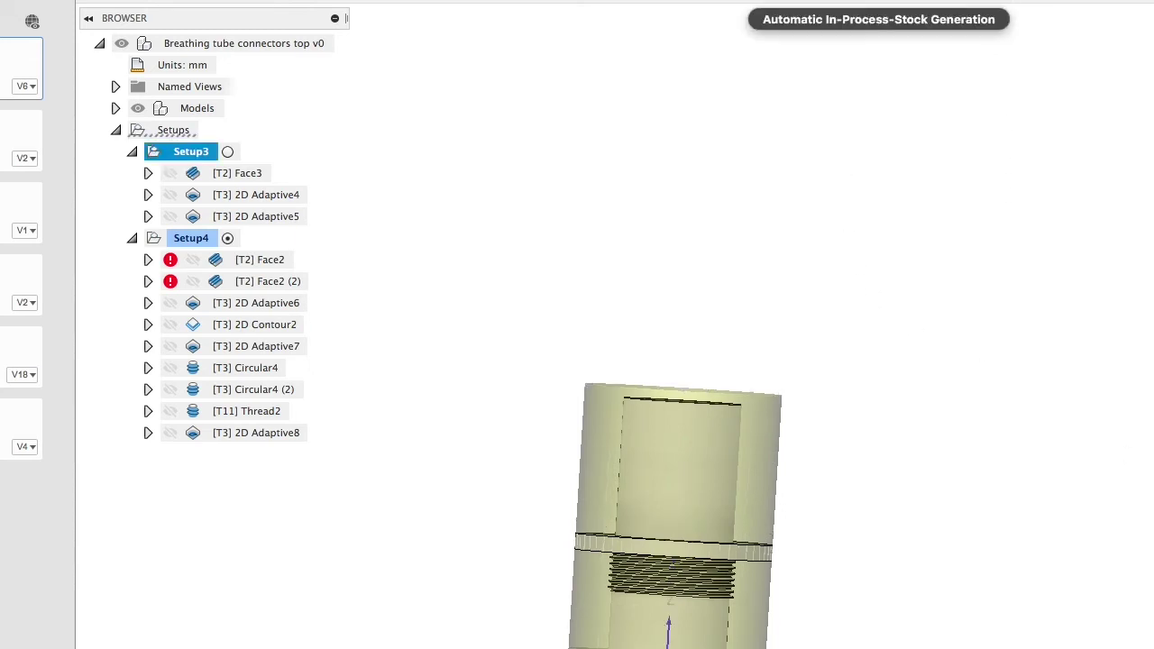
Simulate the machining of Setup3 from Face3 through 2D Adaptive5, examining the cut tube and flange
left_click(918, 1)
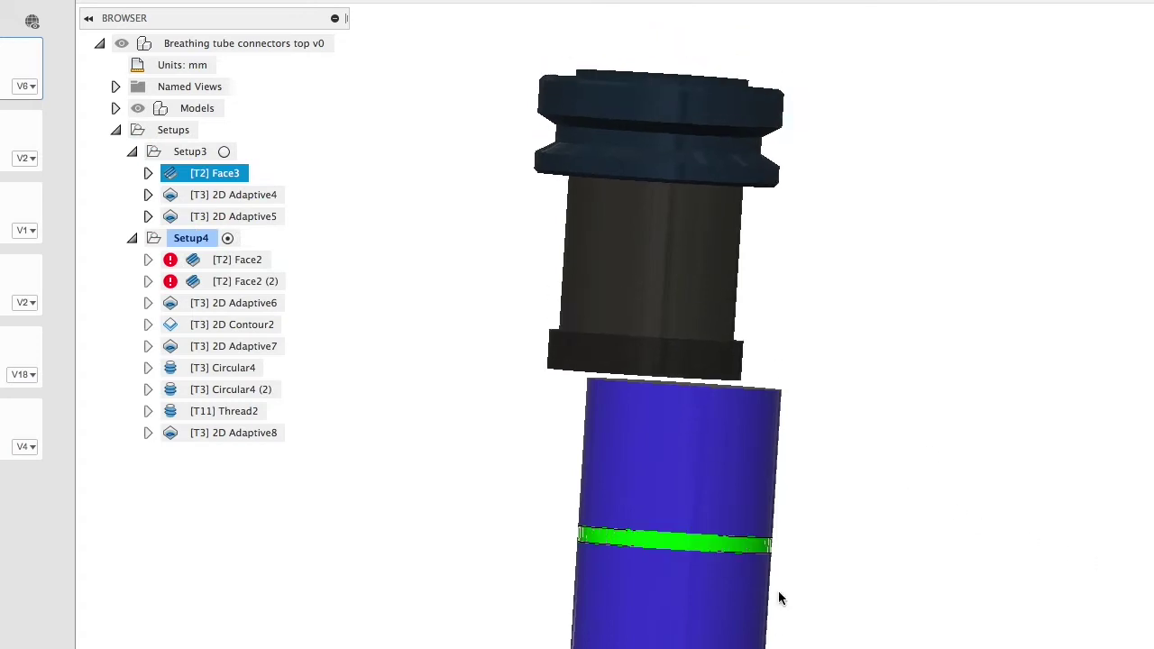
middle_click_drag(790, 539, 799, 560, "shift")
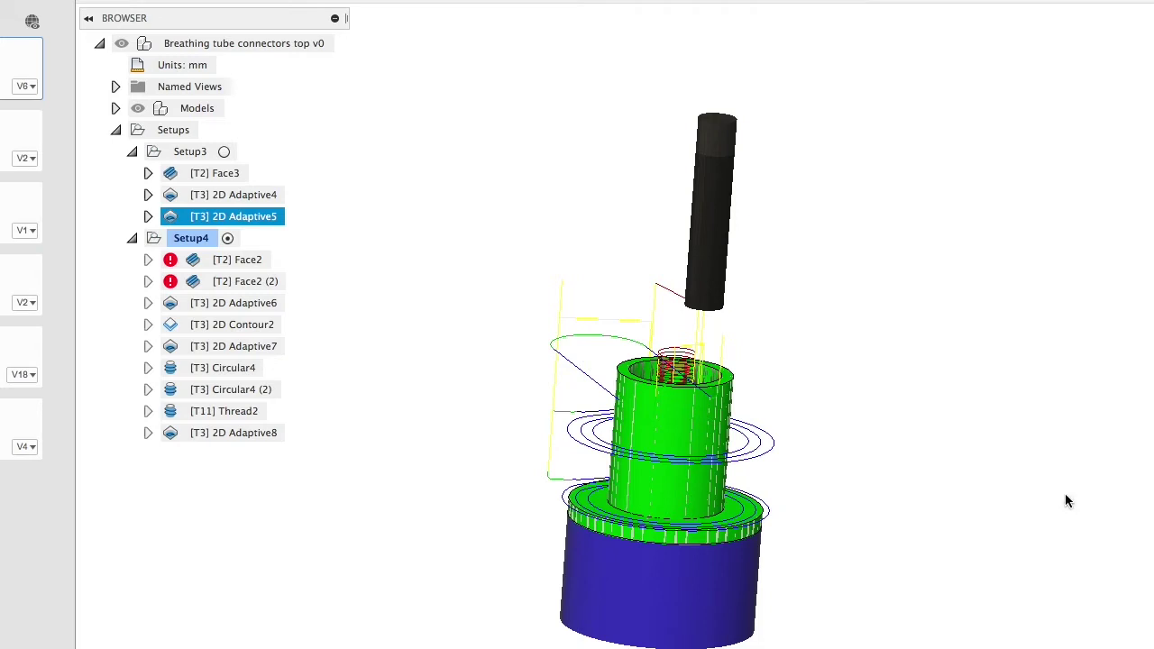
key("Escape")
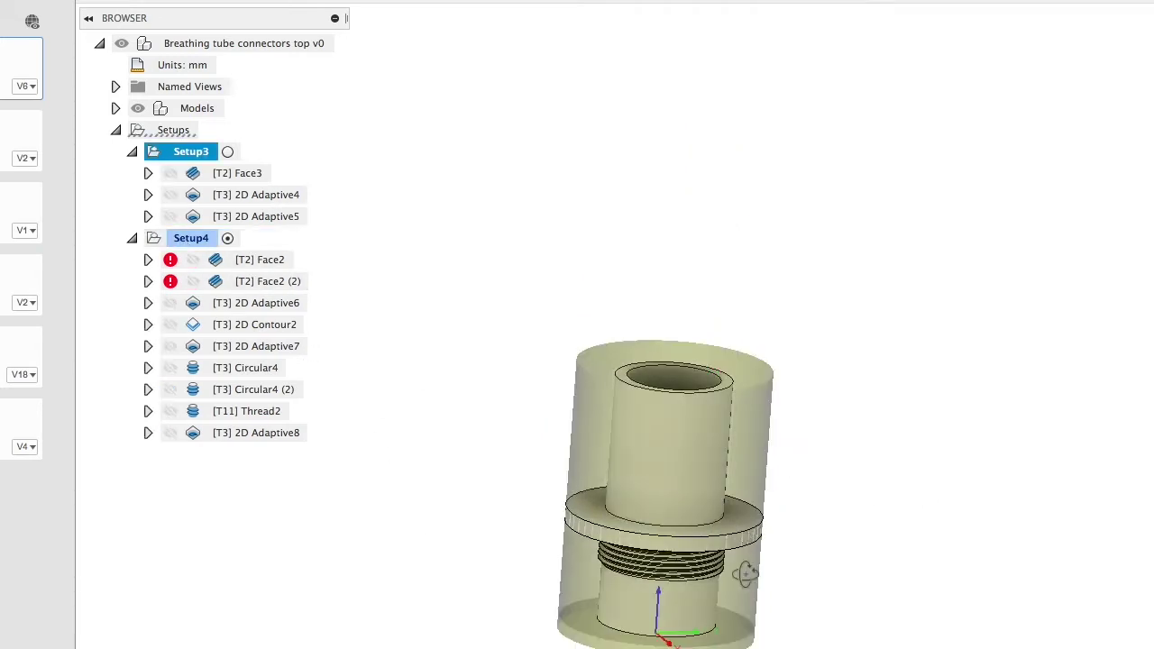
Edit Setup4 so its stock encloses the full connector, update its toolpaths, and compare its stock with Setup3's
middle_click_drag(745, 573, 744, 265, "shift")
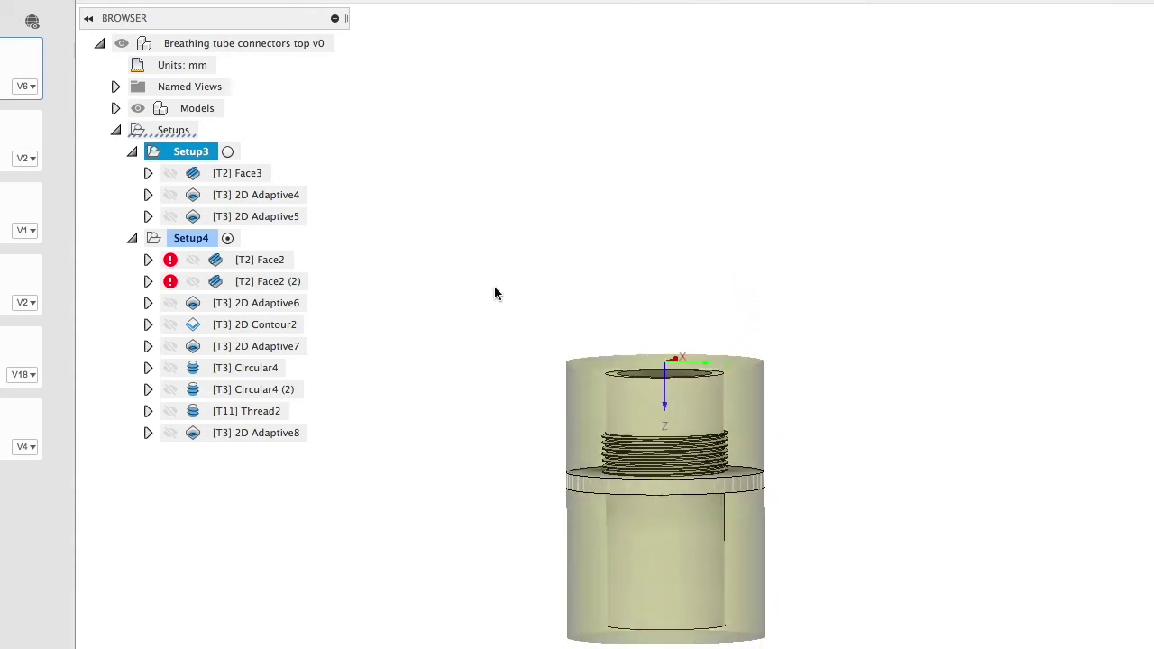
left_click(169, 238)
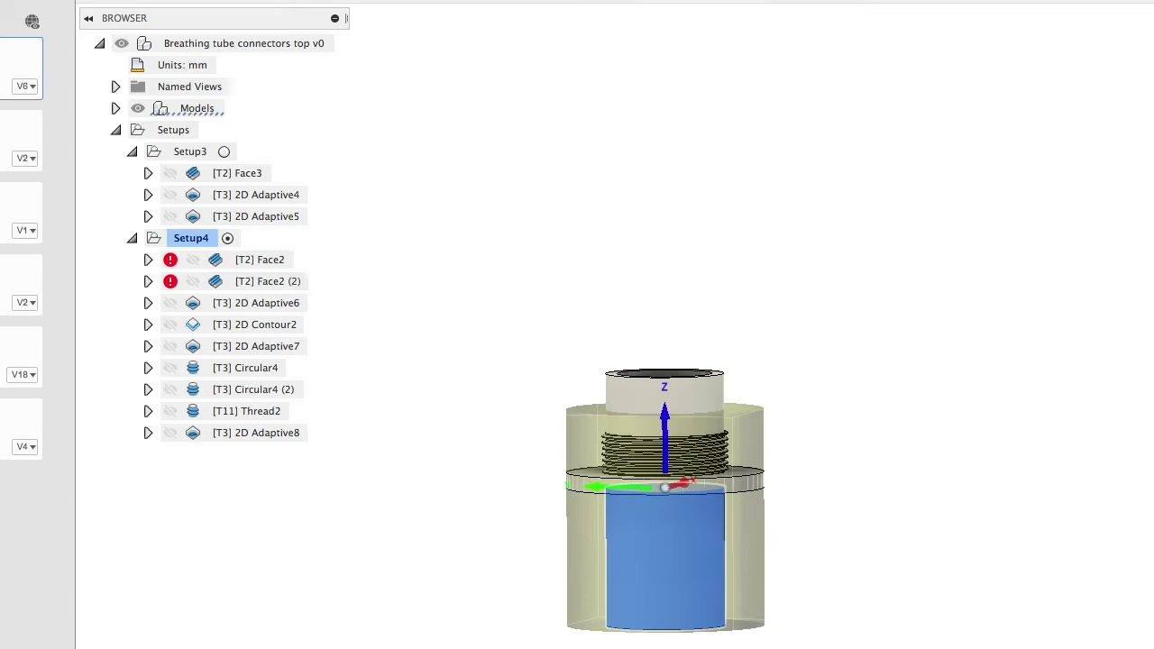
left_click(189, 237)
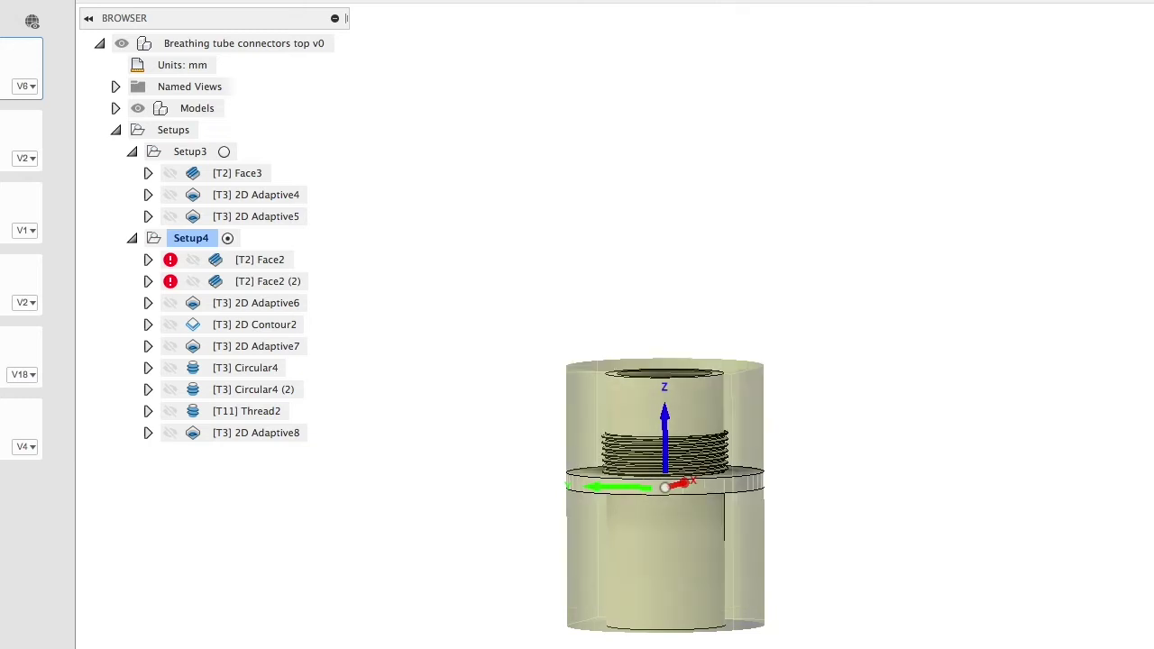
key("Return")
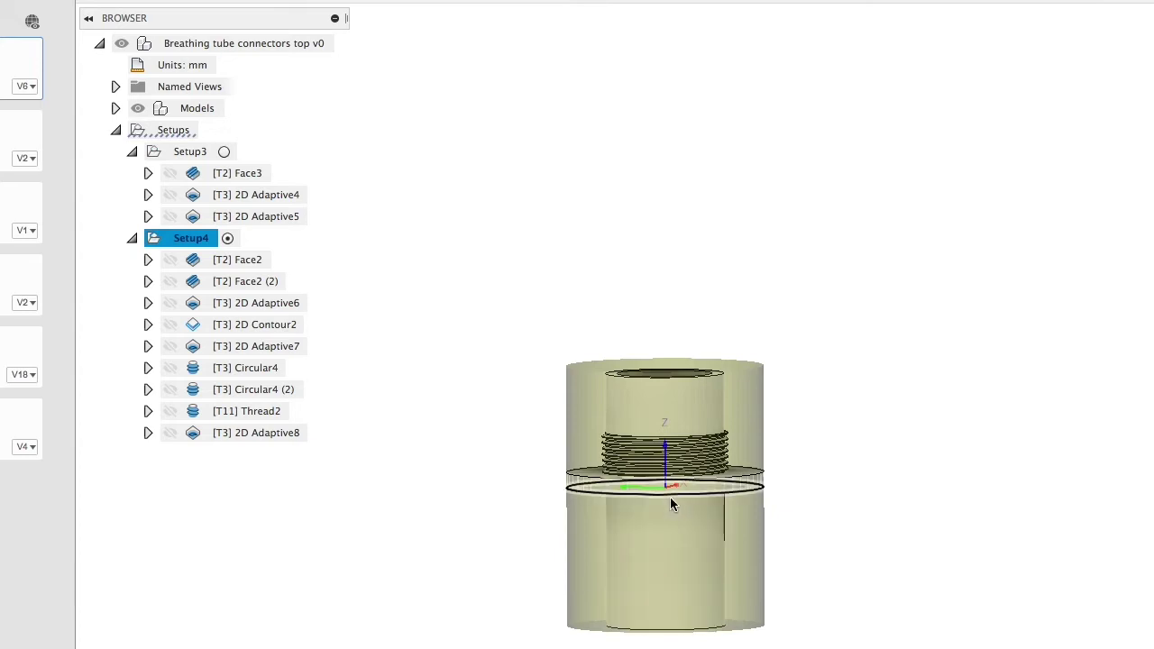
mouse_move(666, 508)
middle_mouse_down("shift")
mouse_move(667, 483)
mouse_move(667, 501)
mouse_move(668, 492)
mouse_move(603, 507)
mouse_move(653, 496)
middle_mouse_up("shift")
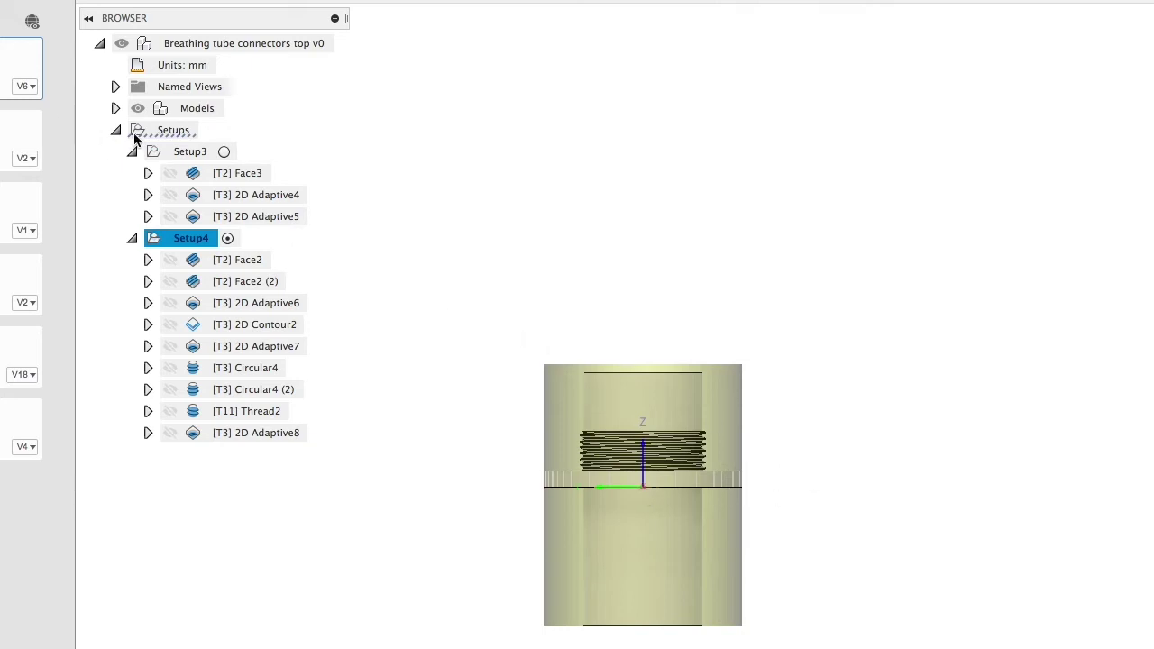
left_click(185, 151)
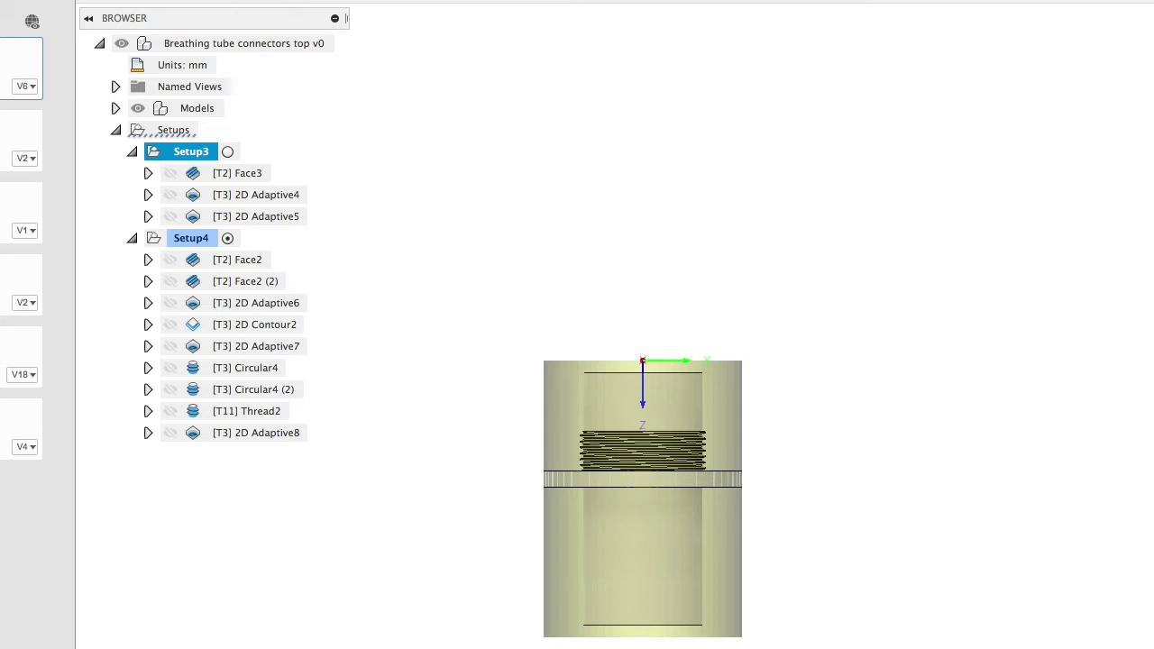
Review the settings of Setup4's 2D Adaptive6, 2D Contour2, Circular4, Circular4 (2) and Thread2 operations
left_click(230, 306)
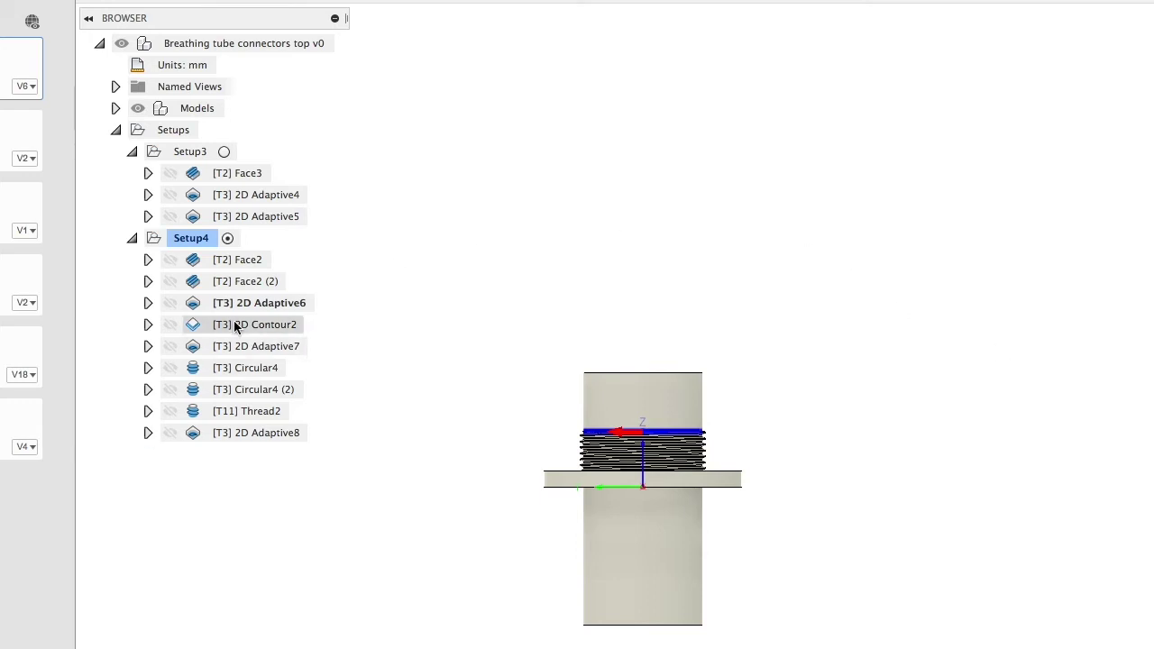
left_click(222, 326)
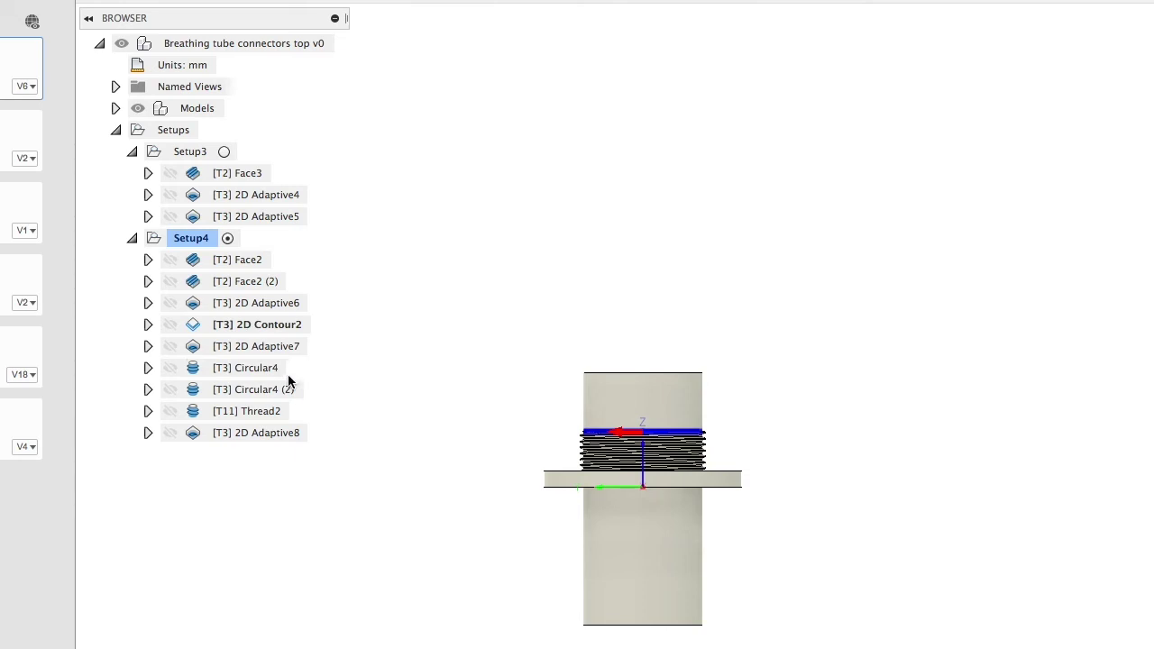
left_click(249, 370)
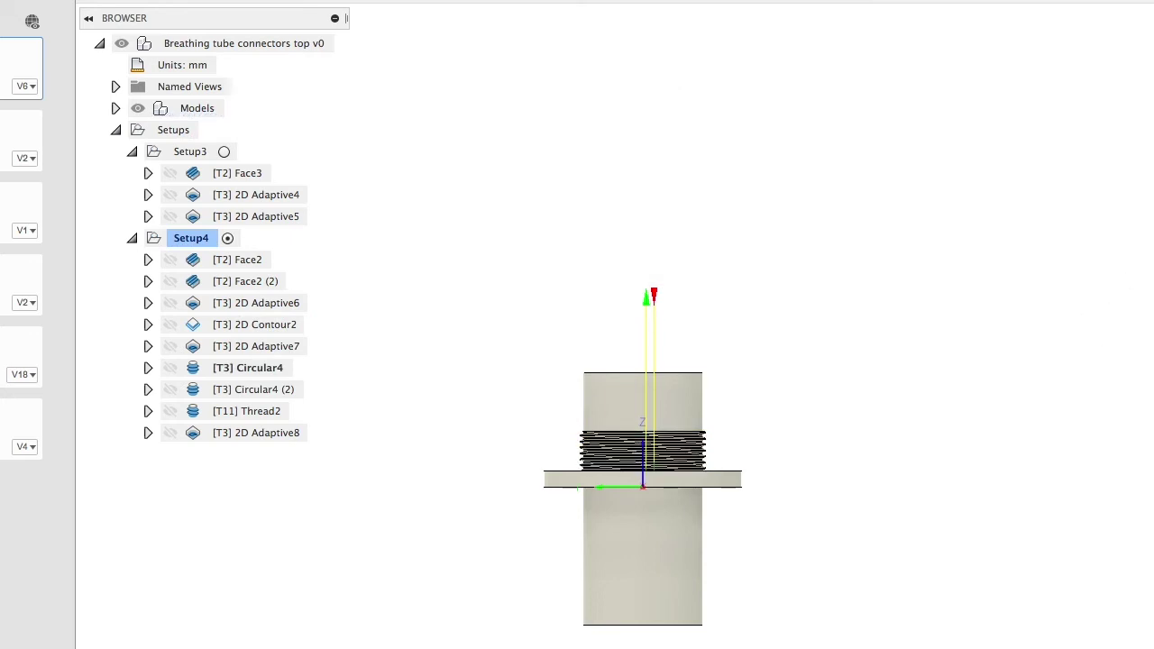
left_click(250, 390)
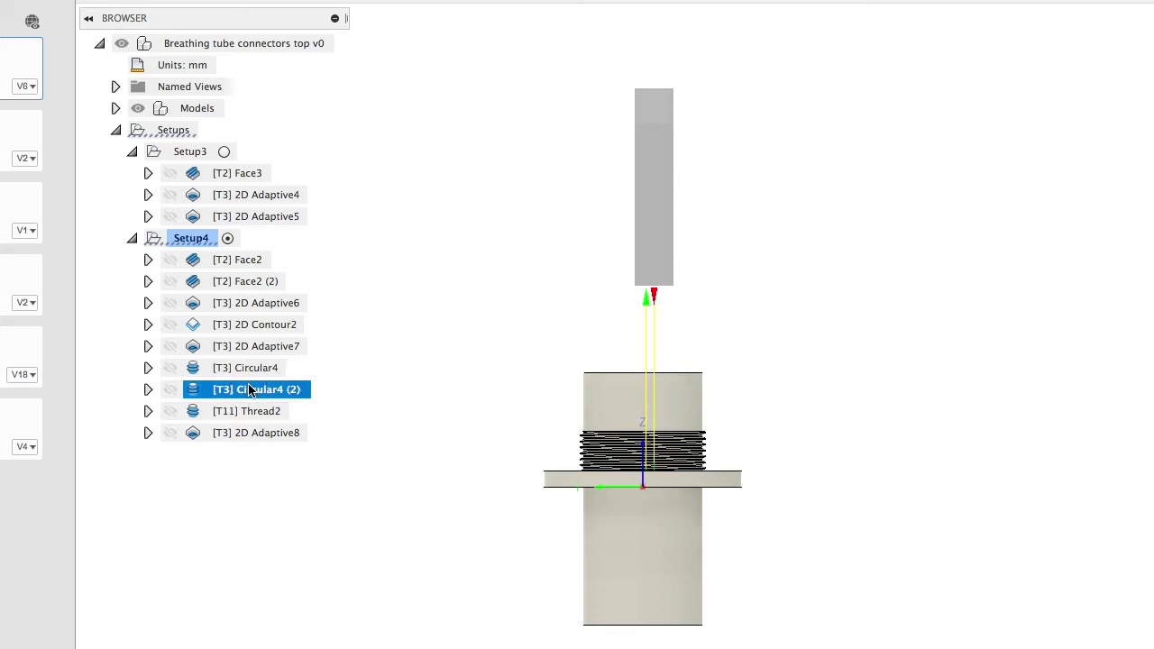
double_click(249, 390)
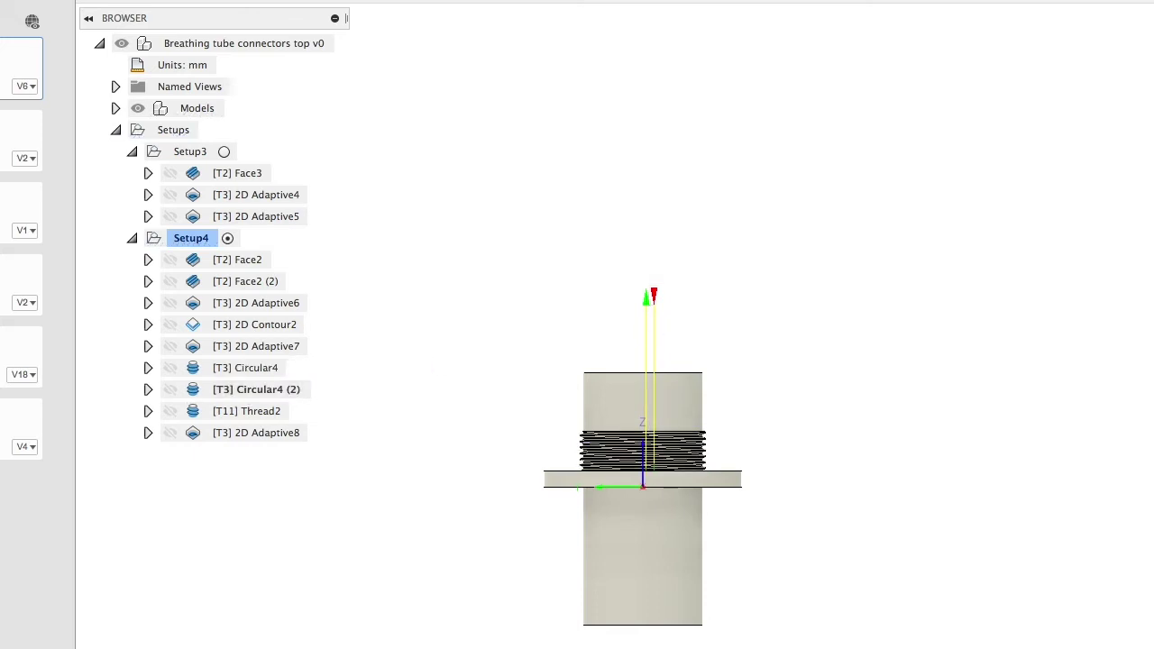
left_click(256, 390)
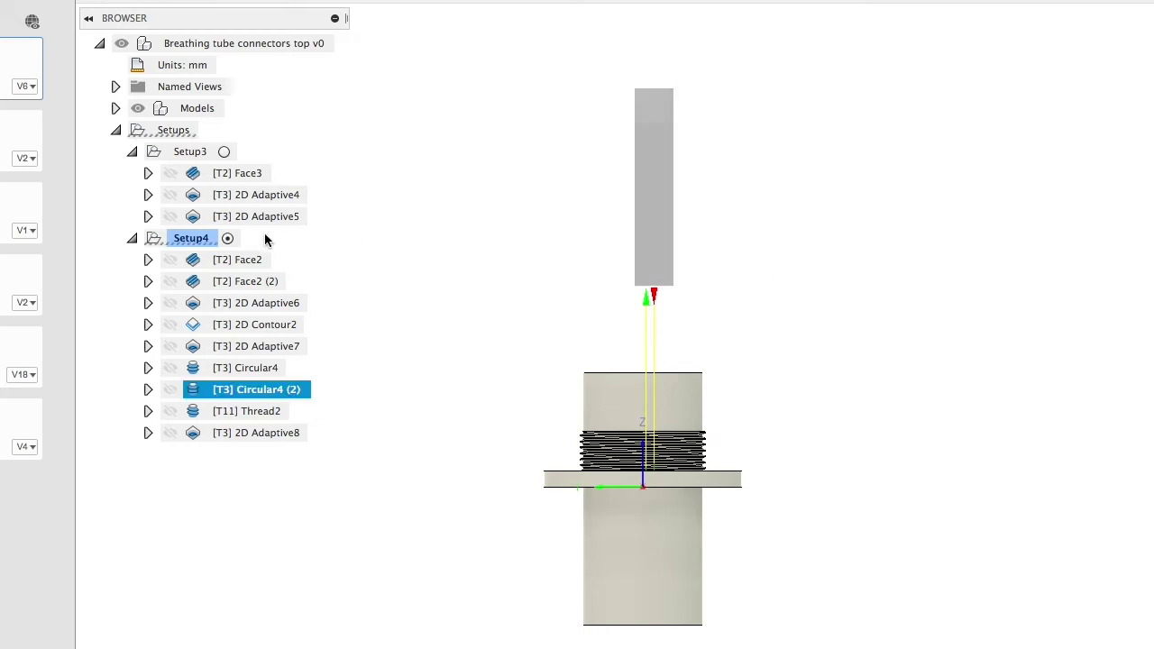
left_click(258, 413)
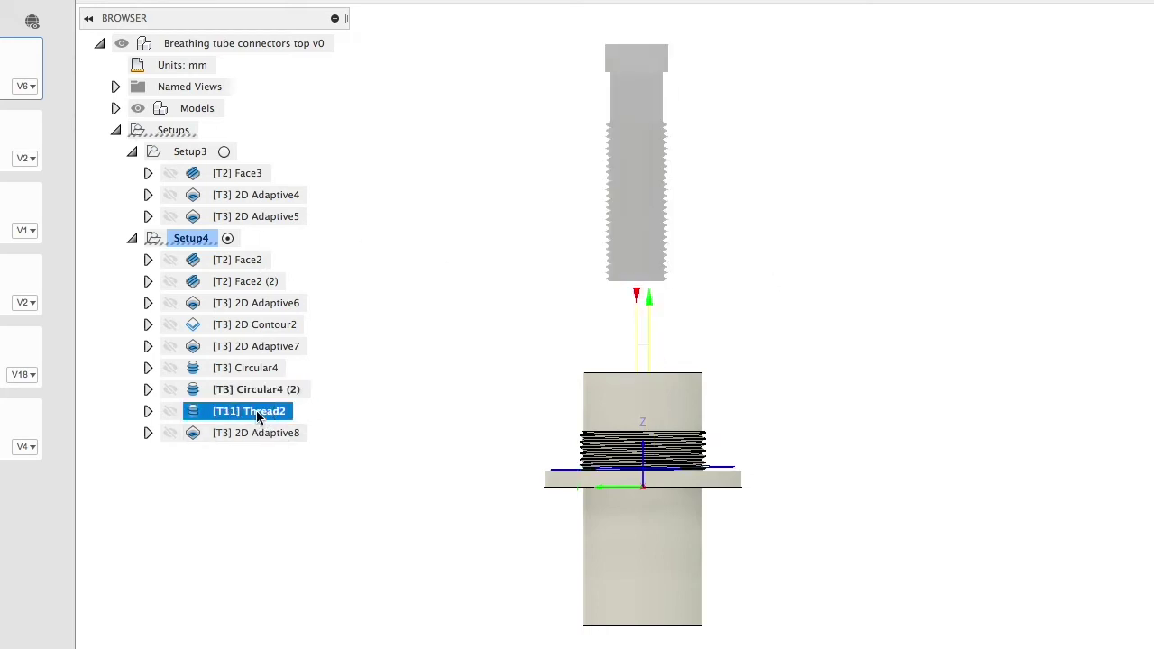
key("Escape")
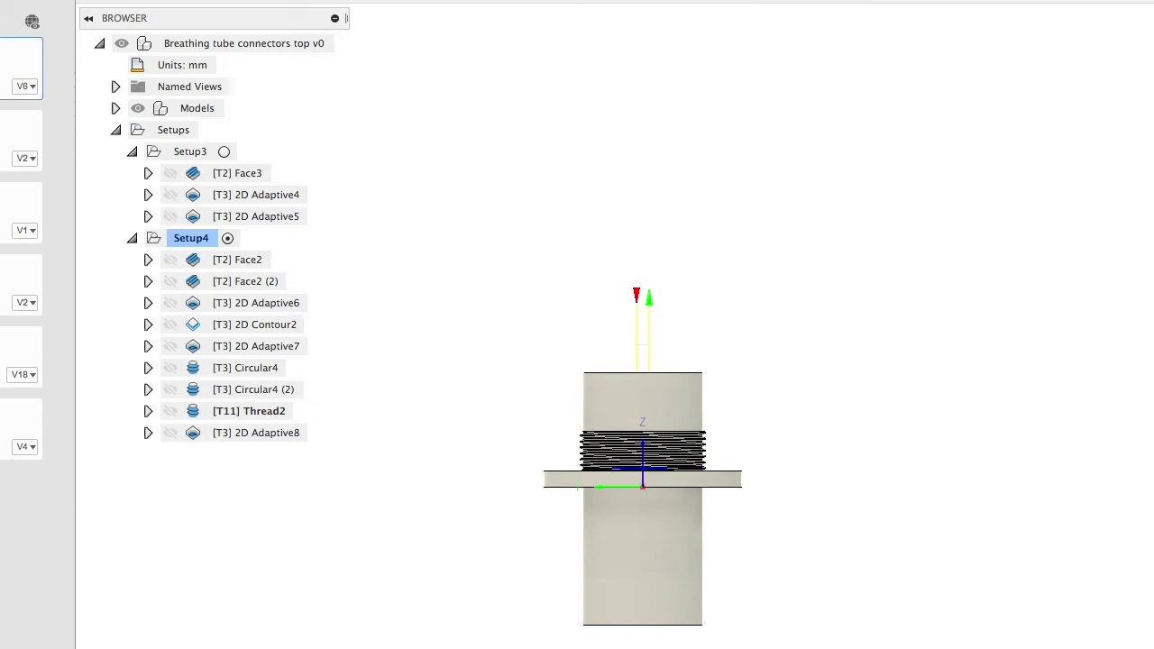
Edit Setup4's 2D Adaptive8 operation, check its bore pocket selection, and recalculate its toolpath
left_click(257, 433)
left_click(442, 418)
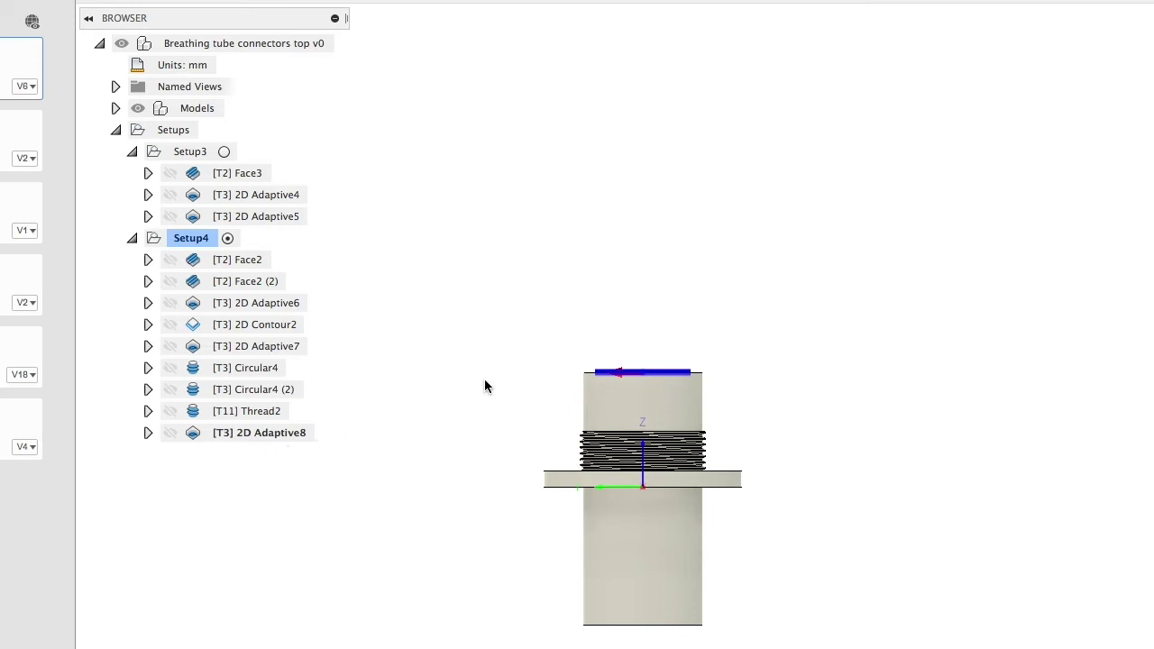
middle_click_drag(484, 386, 481, 425, "shift")
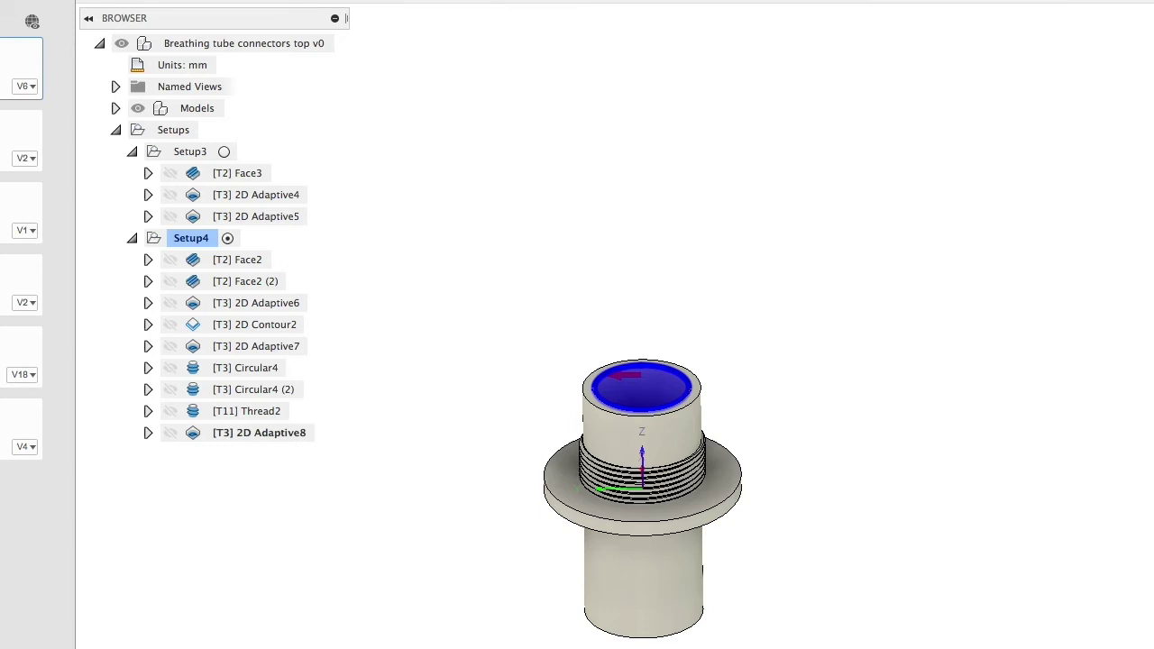
middle_click_drag(850, 424, 823, 433, "shift")
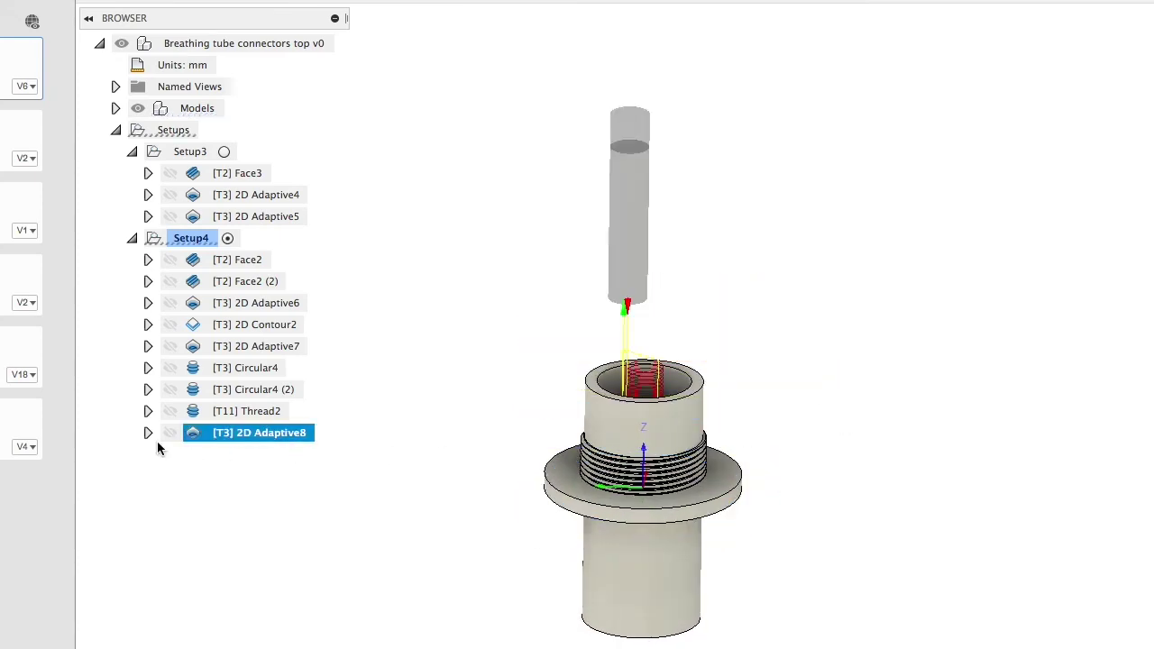
Set 2D Adaptive8's bottom height slightly below the flange's underside and recalculate its toolpath
left_click(198, 438)
left_click(197, 436)
middle_click_drag(513, 476, 335, 445, "shift")
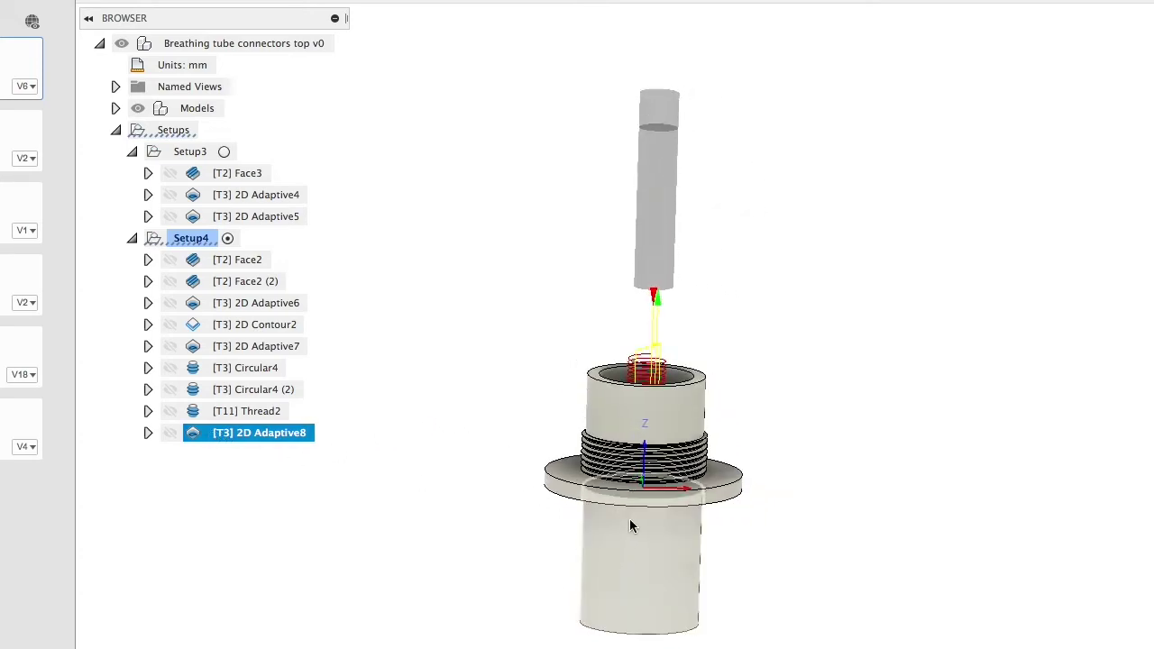
middle_click_drag(617, 545, 603, 525, "shift")
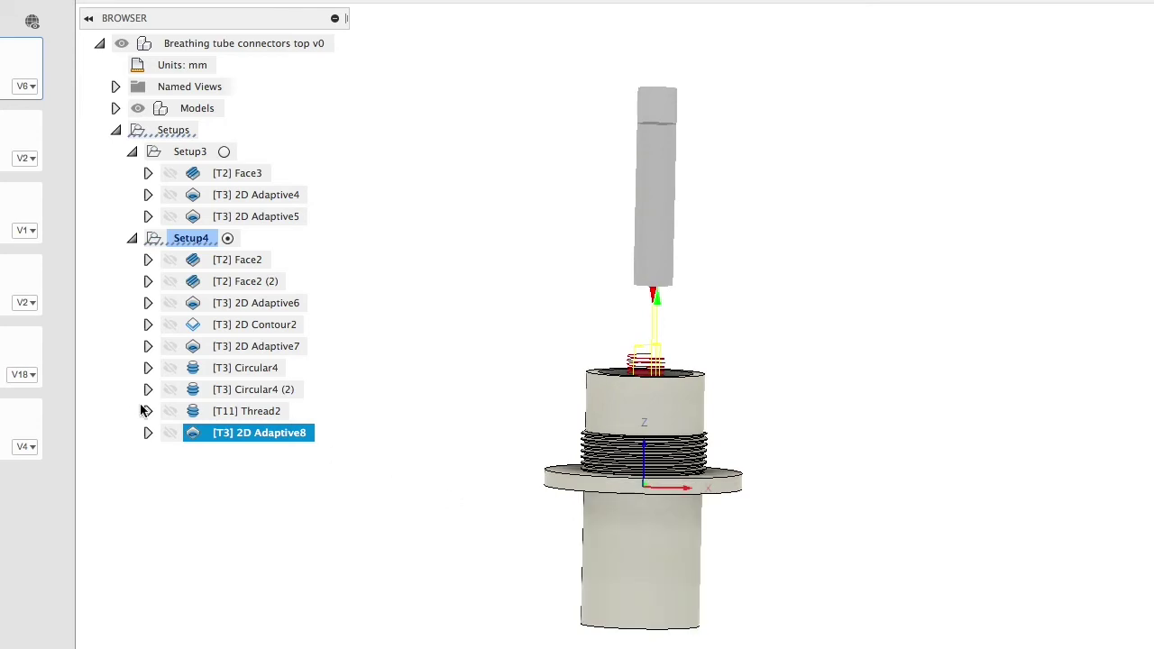
double_click(189, 435)
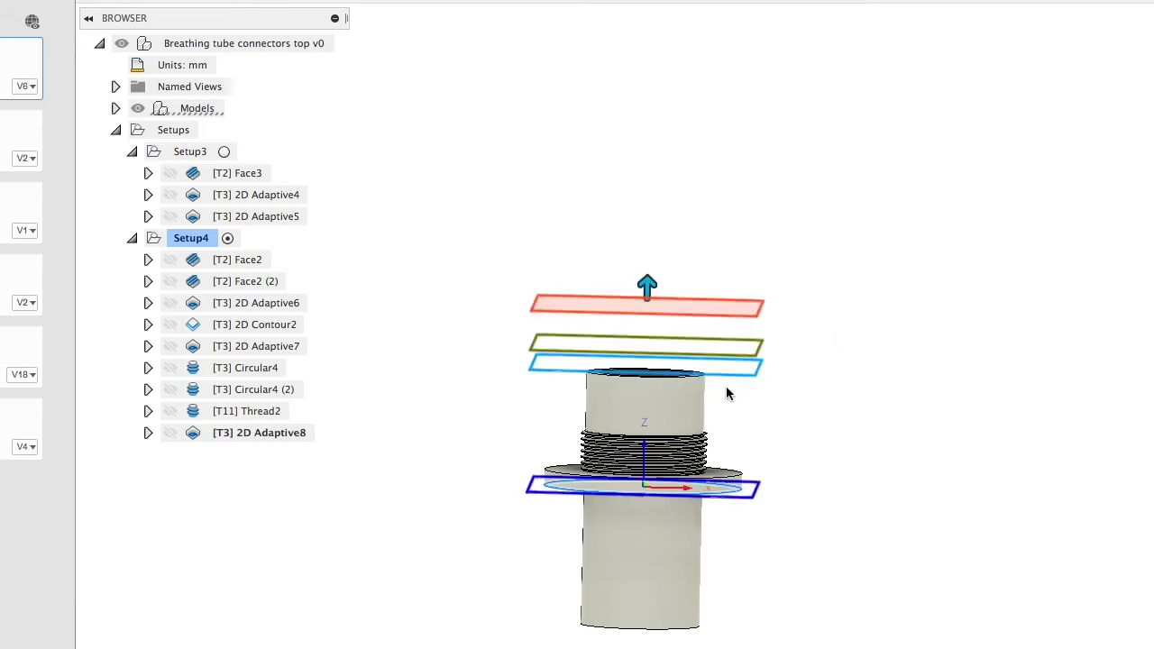
scroll(681, 469, "up", 3)
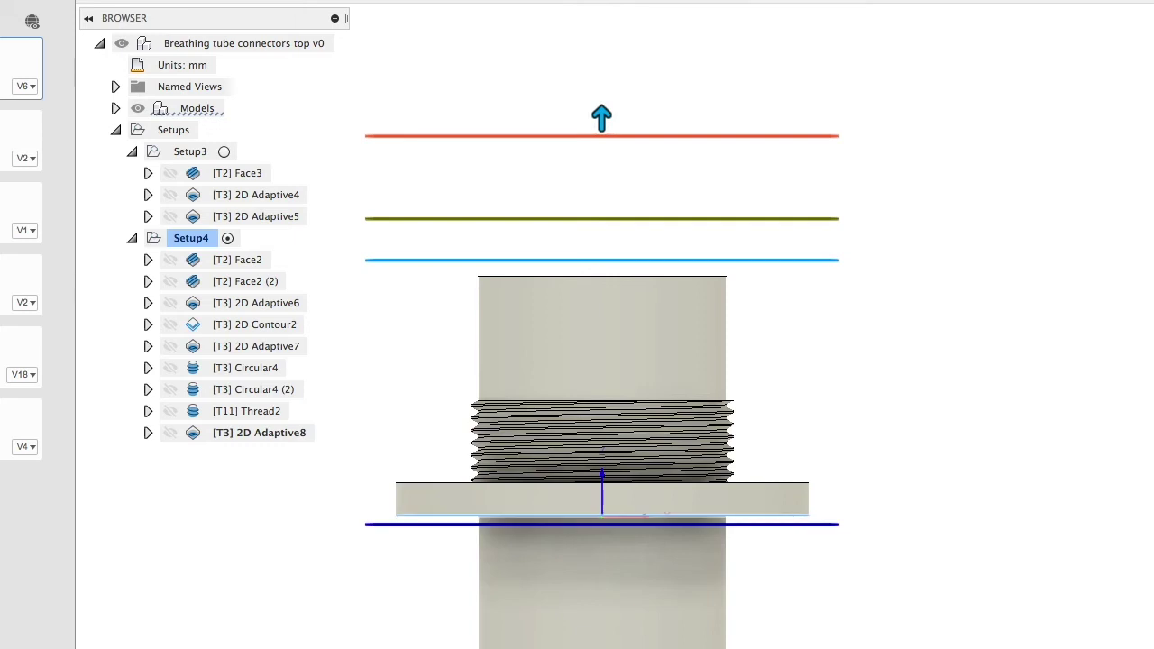
key("Return")
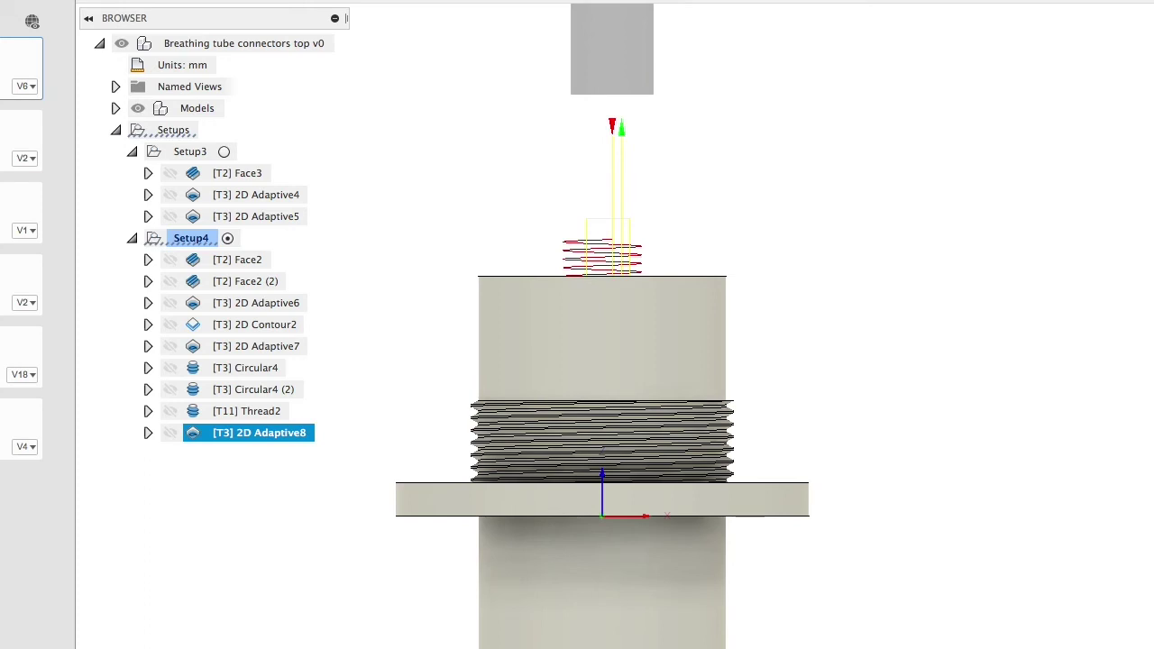
Open the machining simulation for all setups, covering both Setup3 and Setup4, with the stock shown
scroll(496, 139, "down", 5)
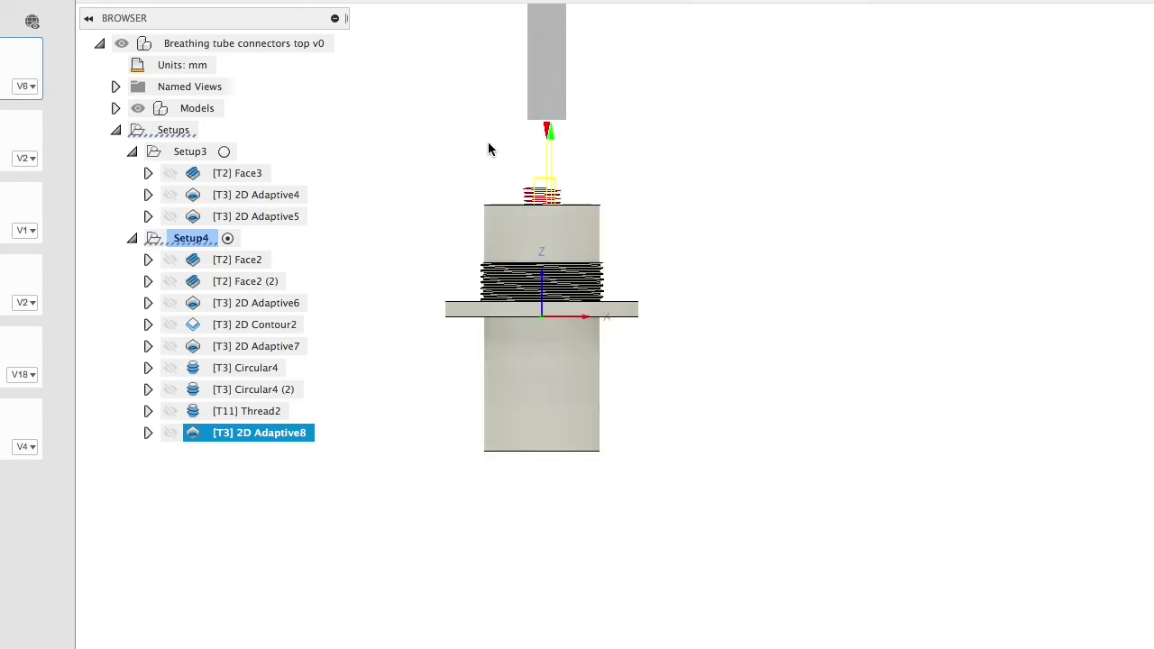
scroll(474, 160, "up", 1)
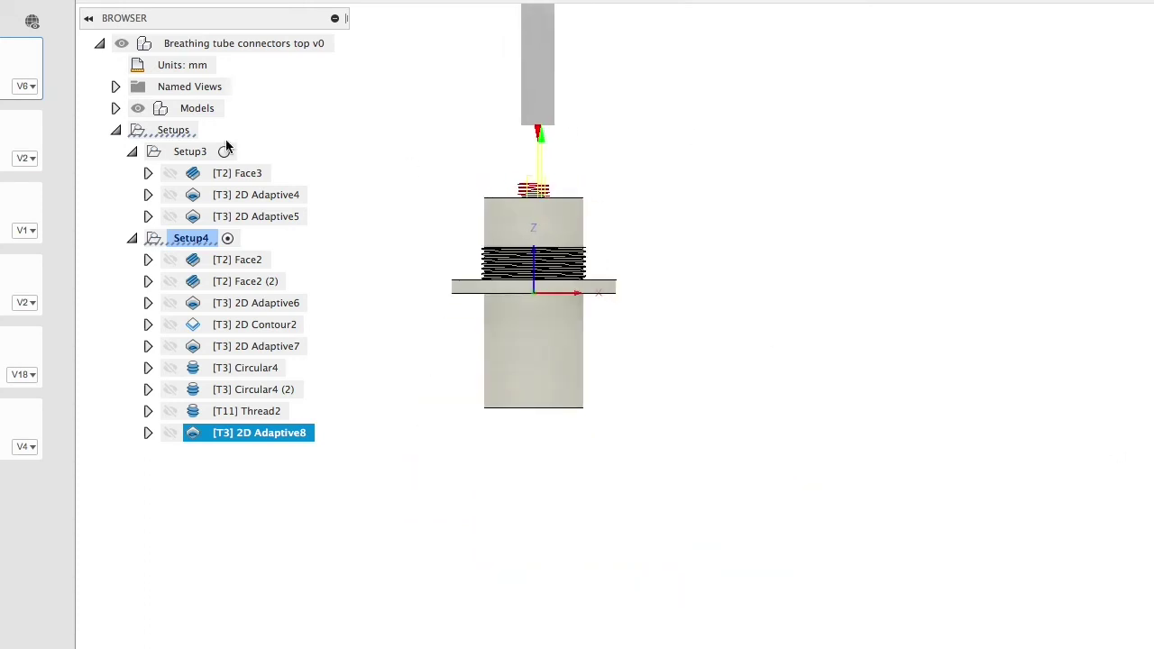
left_click(171, 134)
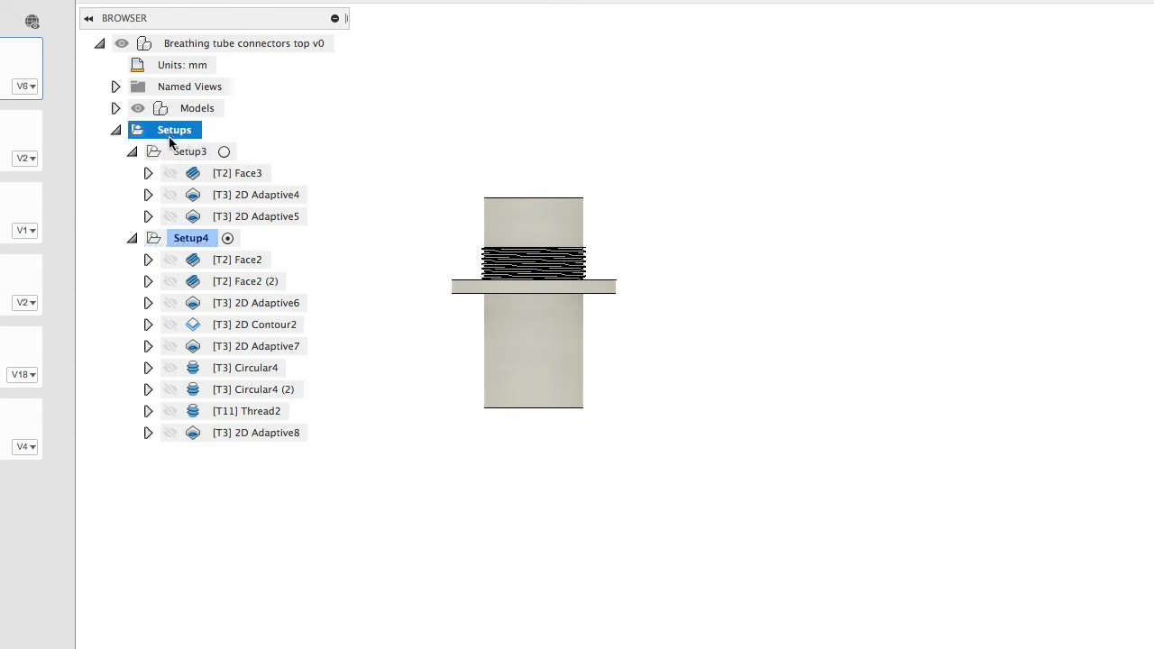
left_click(150, 131)
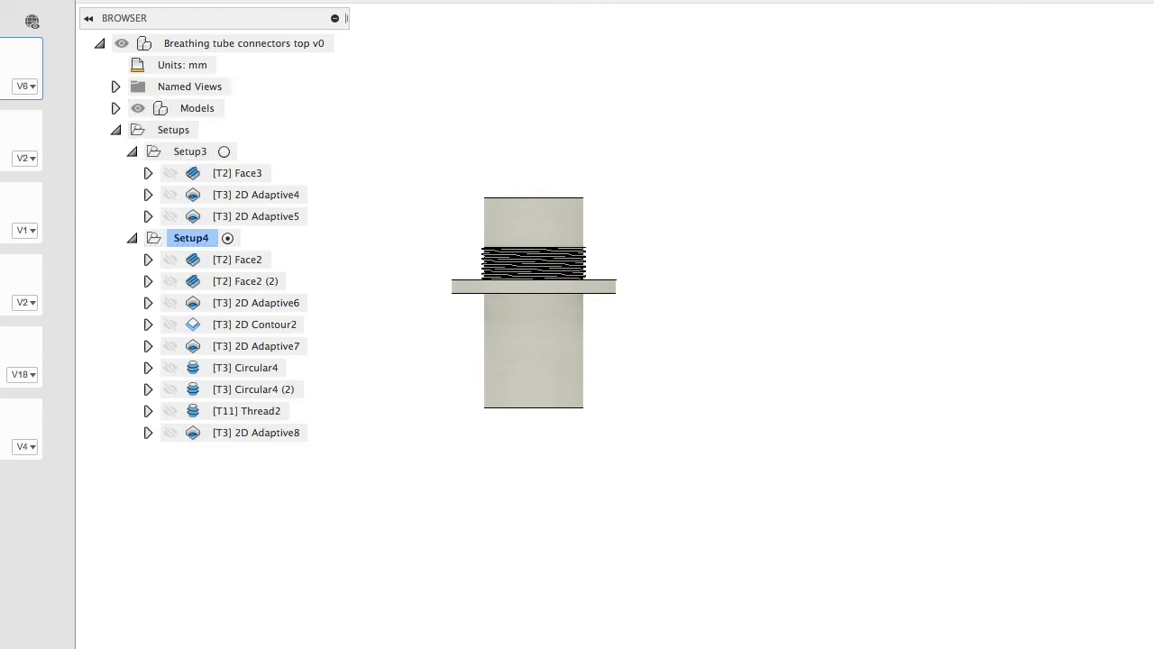
left_click(989, 2)
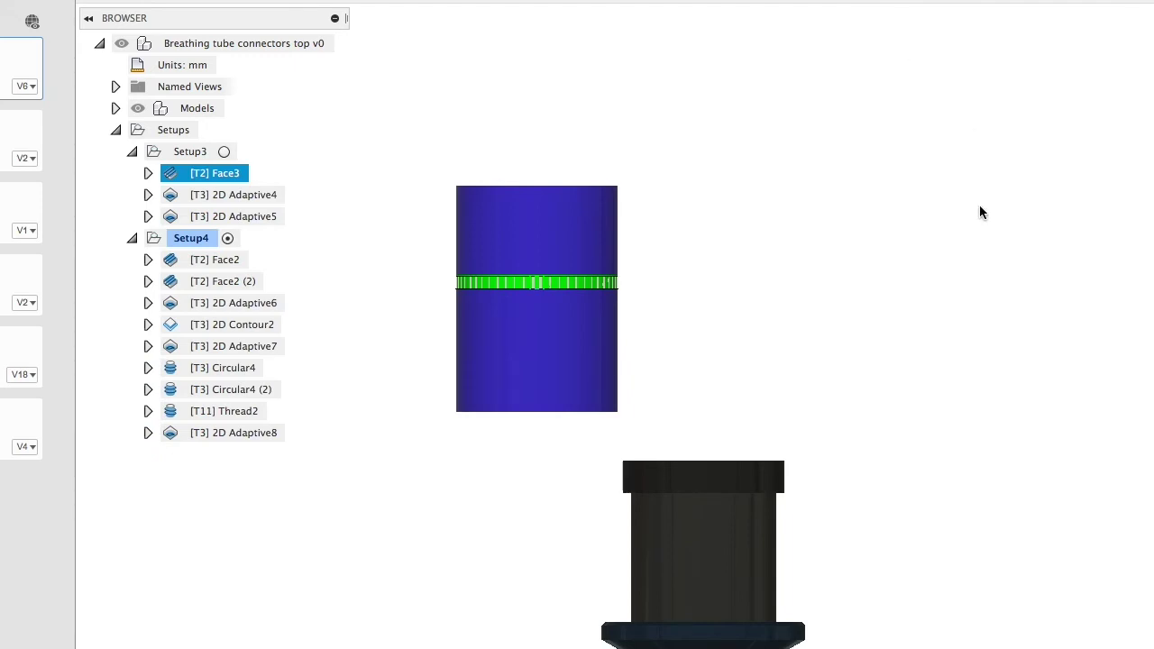
Play the simulation through Setup3's Face3, 2D Adaptive4 and 2D Adaptive5 operations, examining the material removal from an angled view
middle_click_drag(784, 418, 797, 124, "shift")
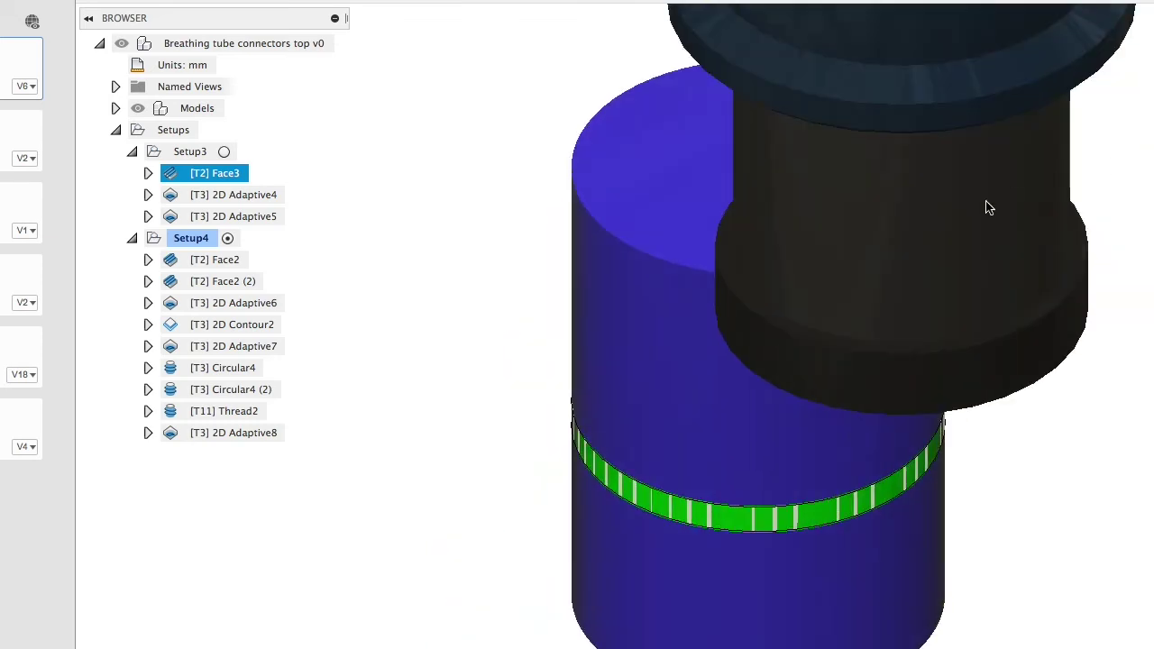
scroll(806, 290, "down", 4)
middle_click_drag(808, 313, 817, 278, "shift")
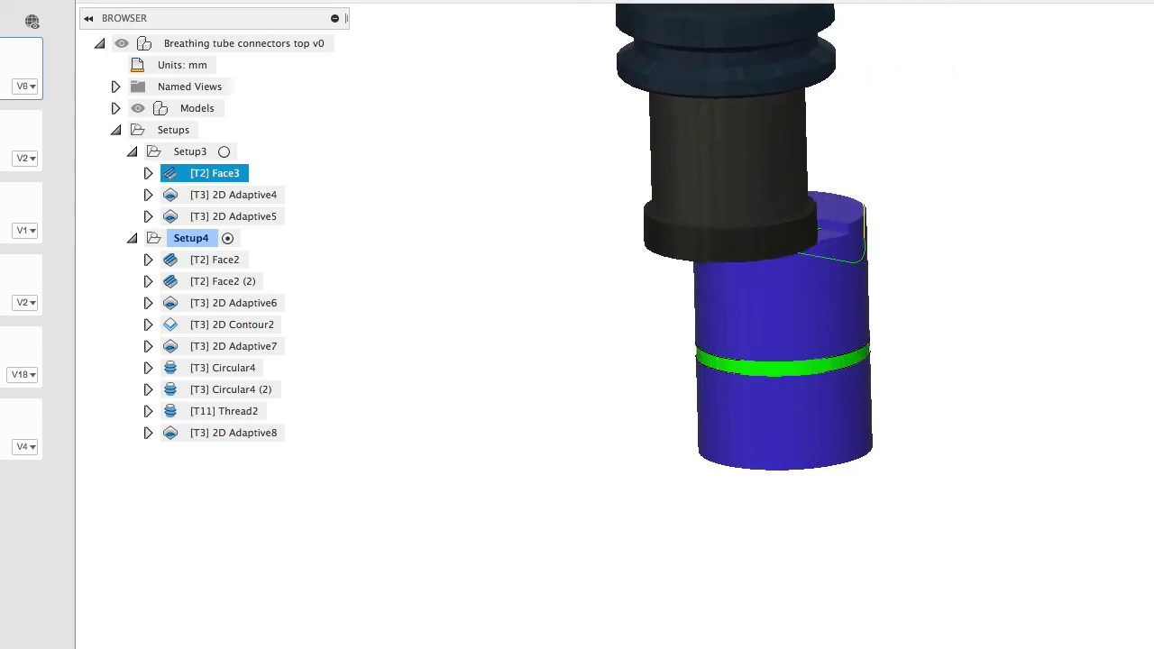
left_click(233, 195)
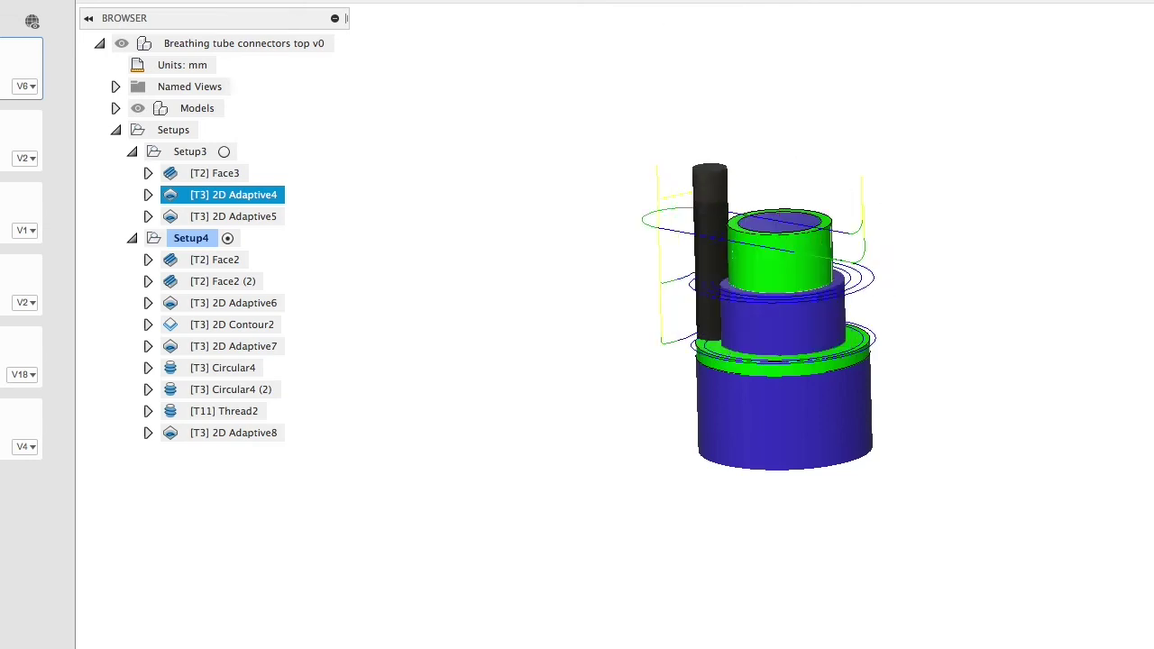
left_click(233, 216)
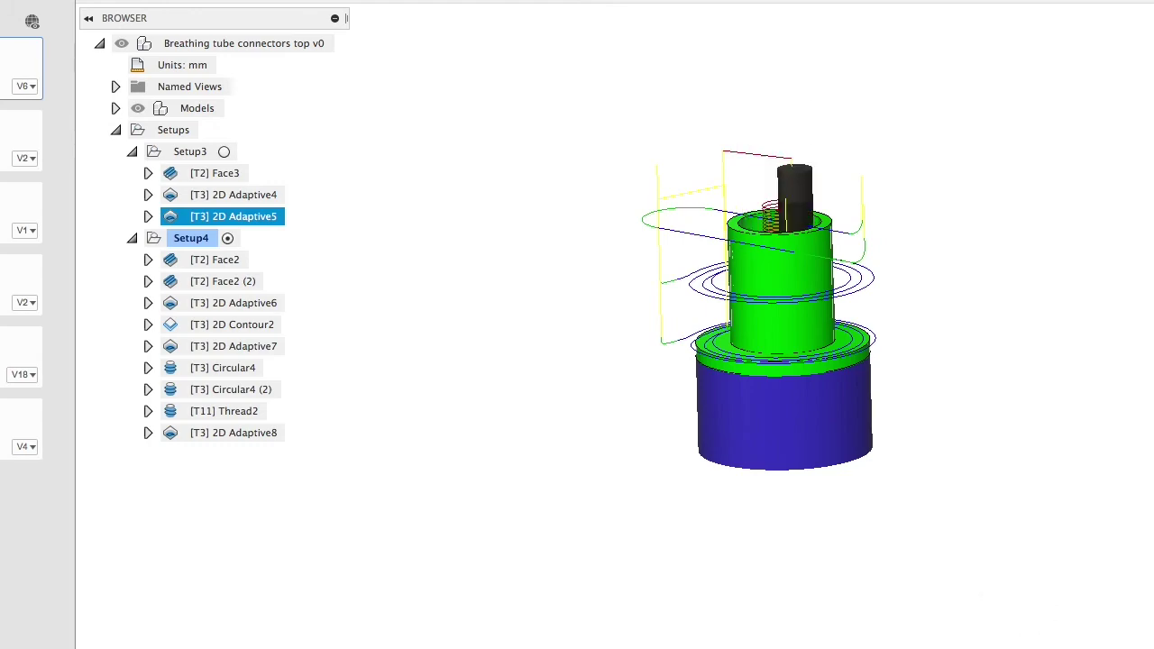
Follow the simulation through Setup4's operations from Face2 to 2D Adaptive8, examining the outer turning, thread and bore cuts
left_click(215, 259)
left_click(223, 281)
left_click(234, 303)
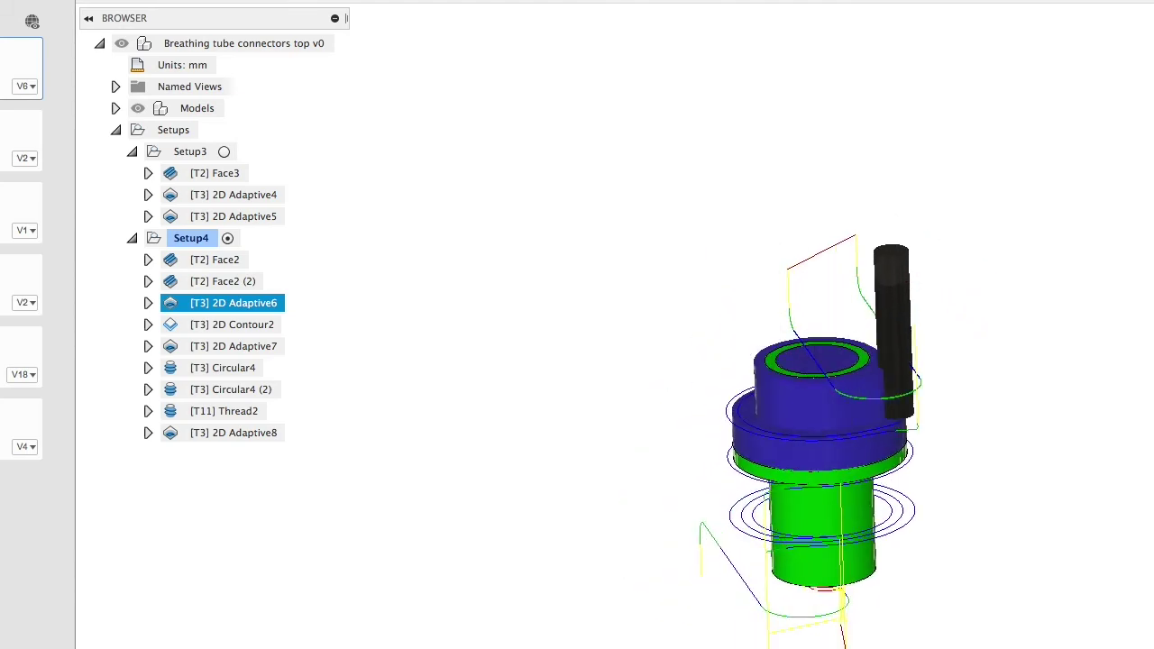
left_click(232, 325)
left_click(232, 346)
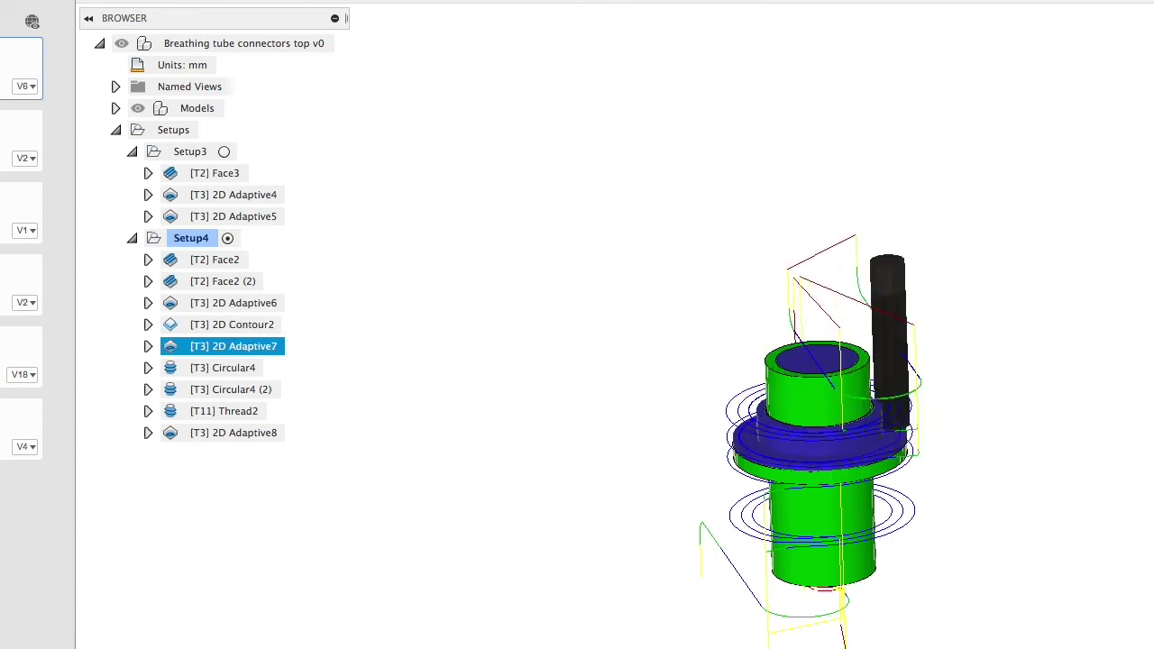
left_click(223, 368)
left_click(231, 390)
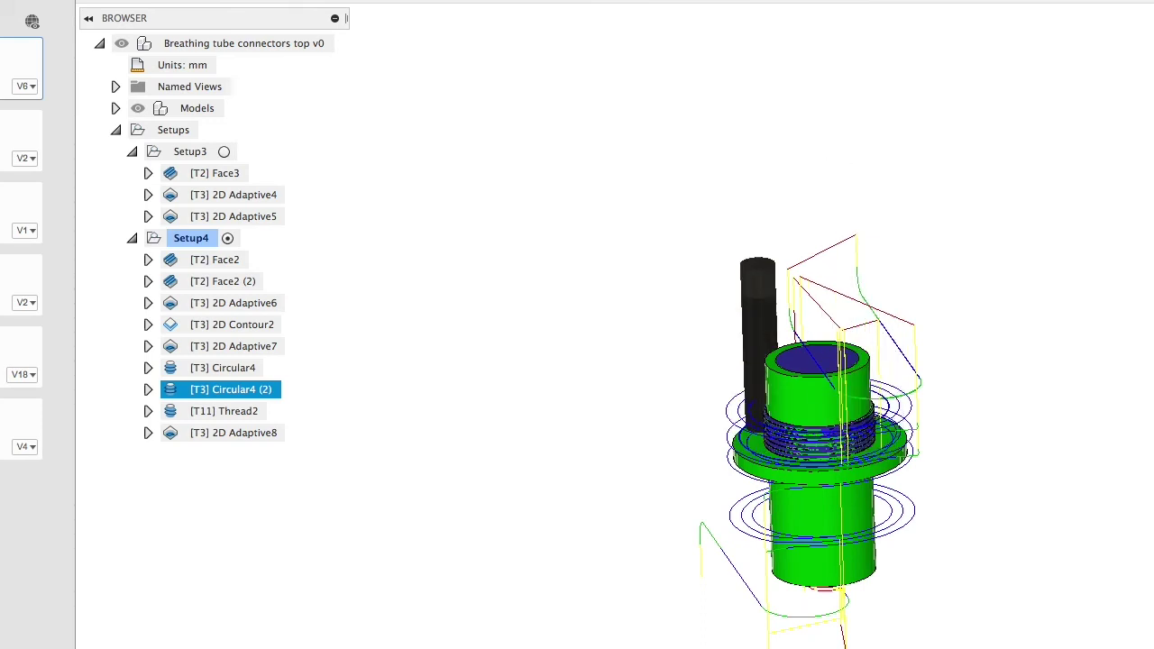
left_click(224, 411)
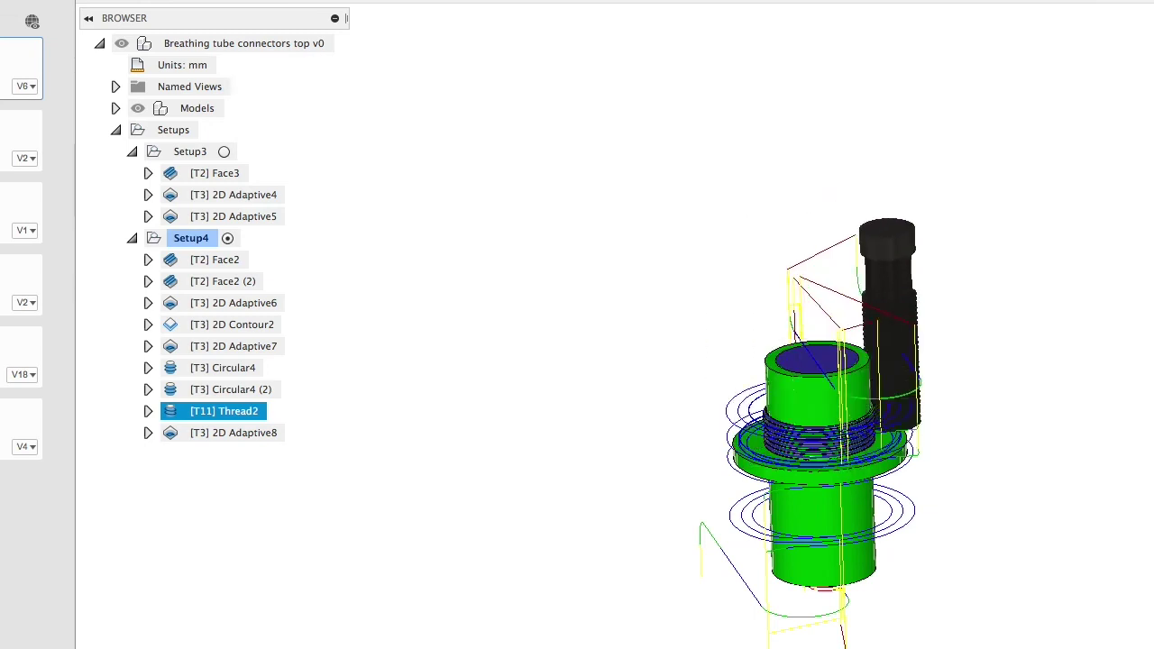
left_click(233, 433)
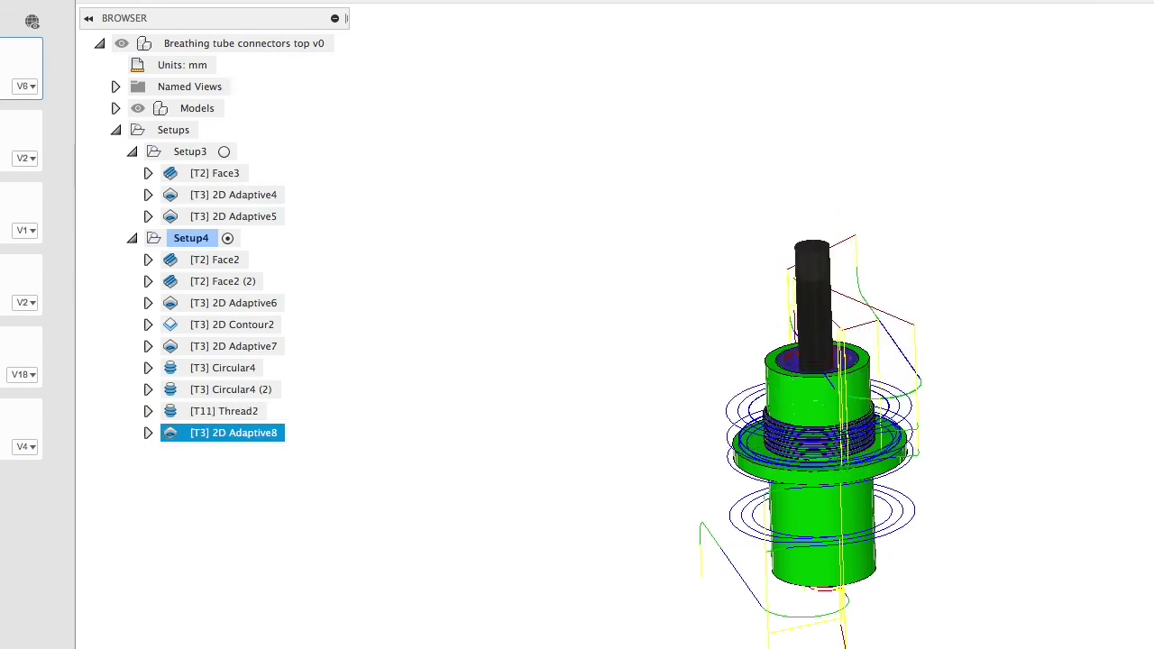